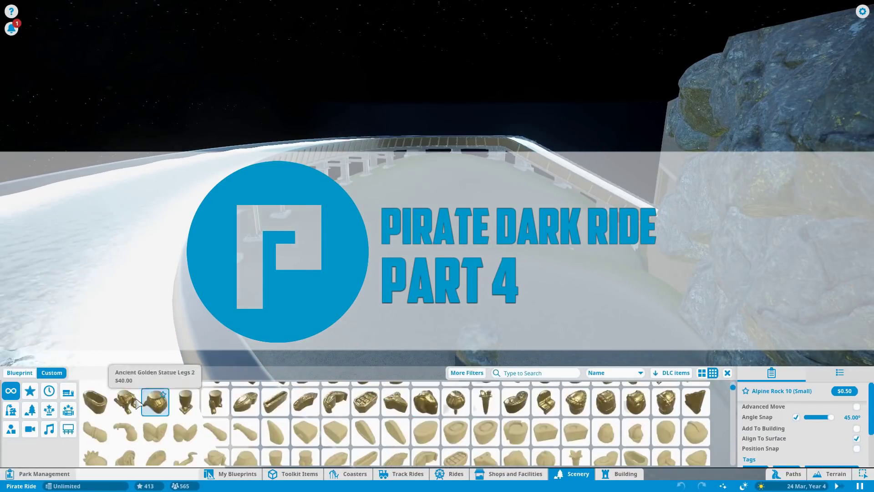
# Extend the rock cliff along the wooden wall with Alpine Rock 3 (Large) and Alpine Rock 2 (Large) pieces.
pyautogui.click(30, 409)
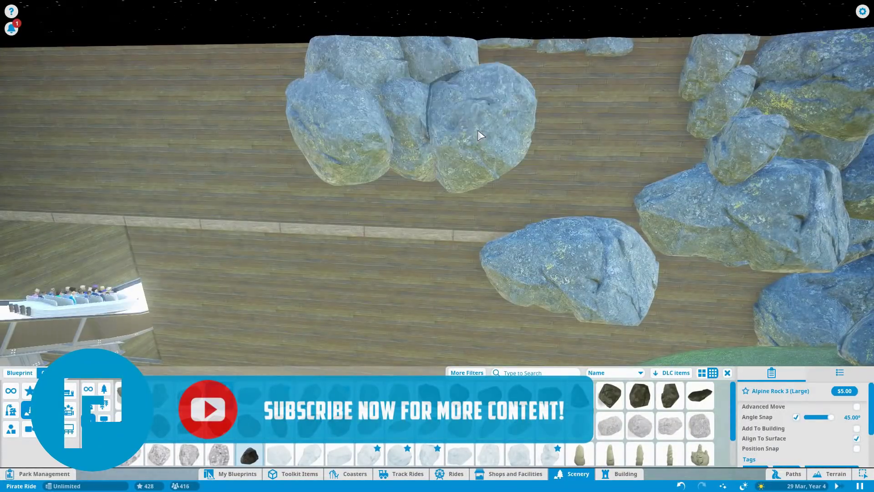
pyautogui.click(477, 132)
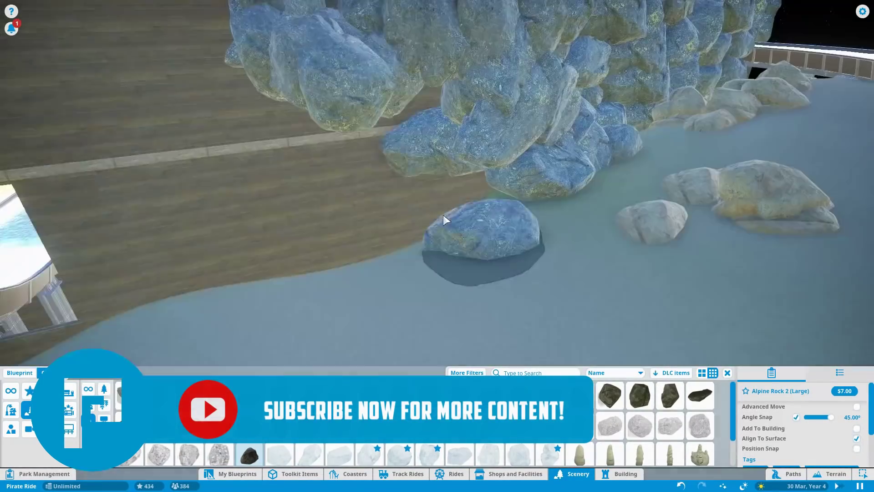
pyautogui.click(405, 168)
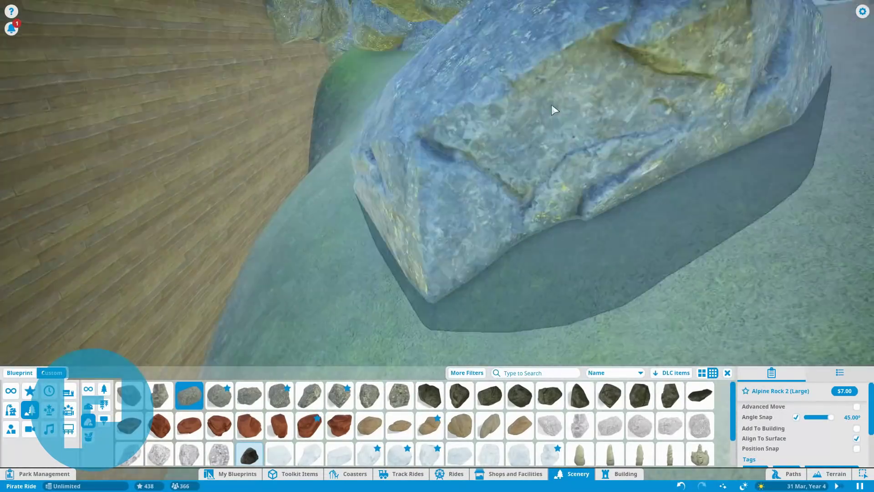
pyautogui.scroll(-3, 257, 67)
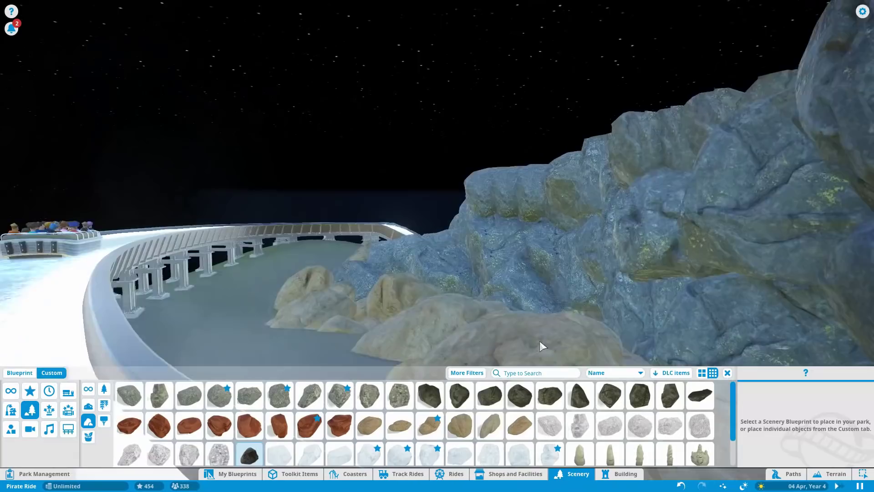
pyautogui.click(475, 184)
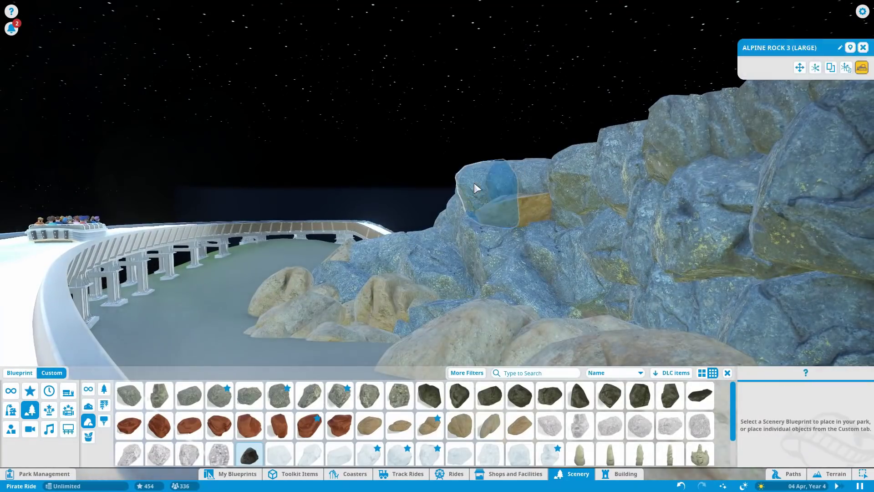
pyautogui.click(863, 47)
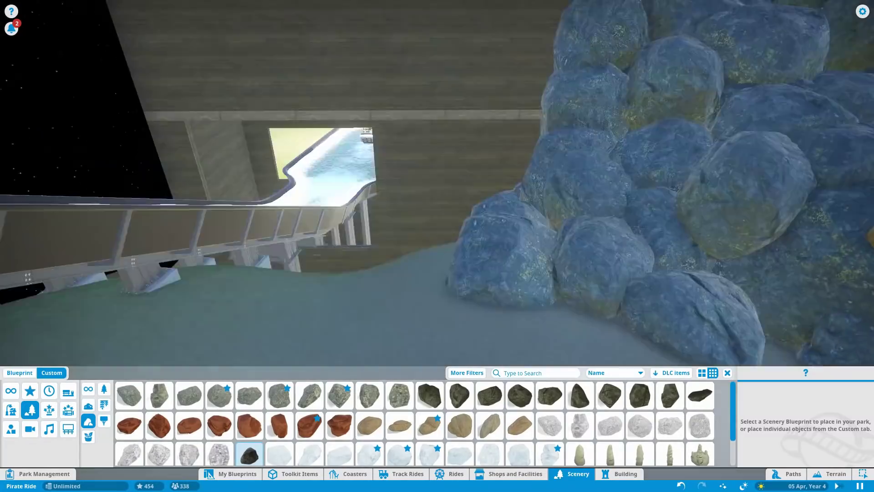
# Start editing the wooden wall's building and set its grid size to 2 m.
pyautogui.click(469, 275)
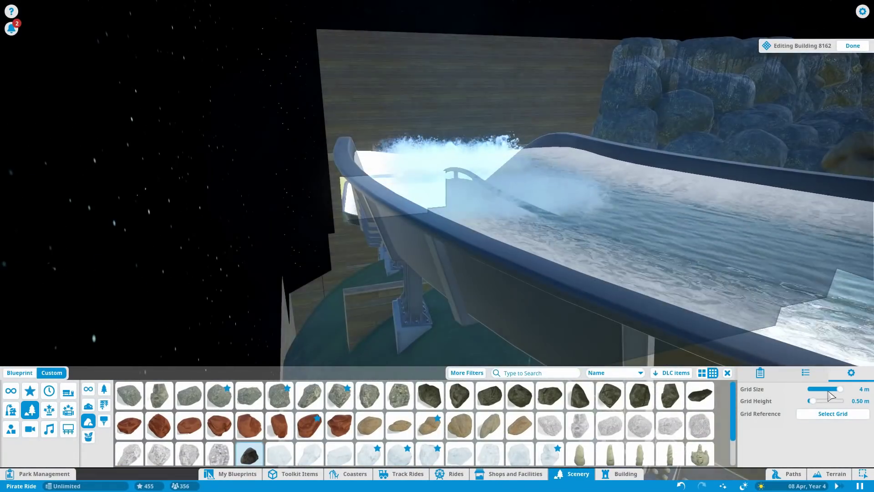
pyautogui.moveTo(829, 390); pyautogui.dragTo(820, 389)
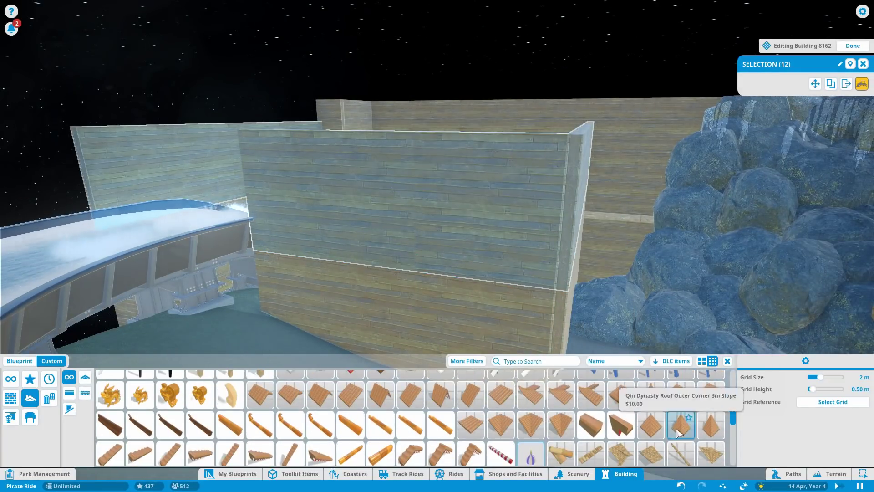
# Roof the corner of the wooden building with Qin Dynasty roof cap tiles, filling the gap next to the corner piece.
pyautogui.click(675, 427)
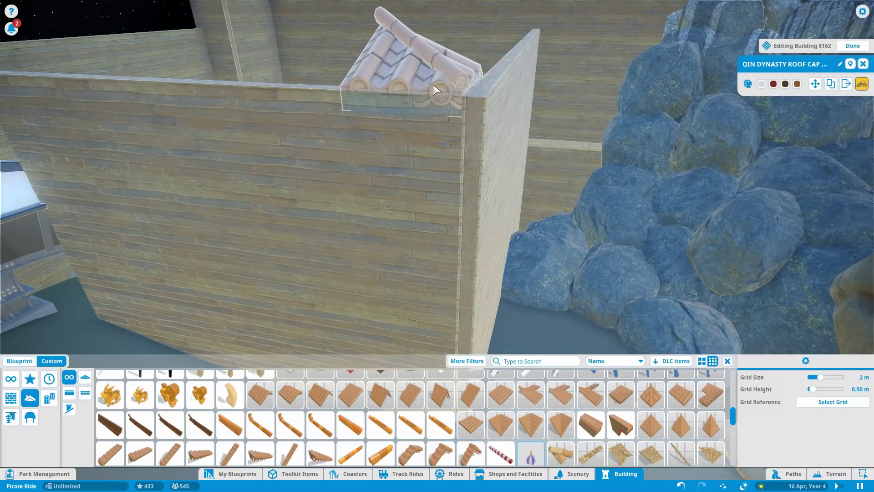
pyautogui.press('Escape')
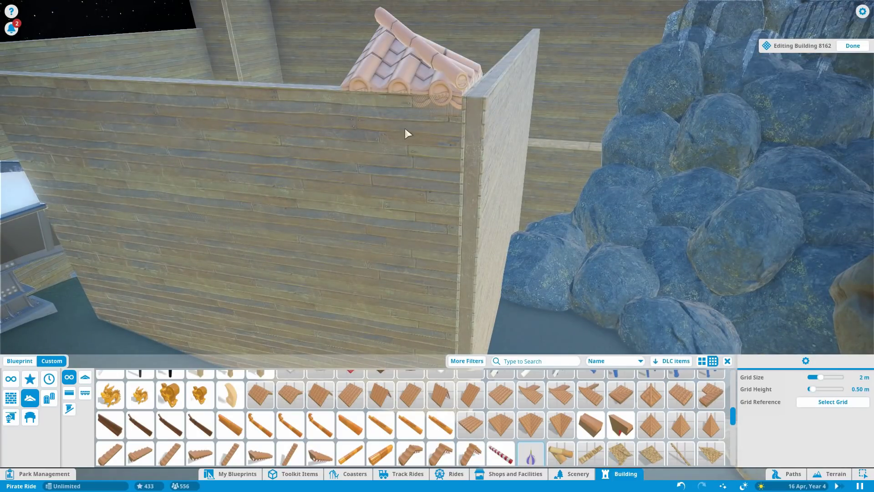
pyautogui.moveTo(390, 233); pyautogui.dragTo(408, 157)
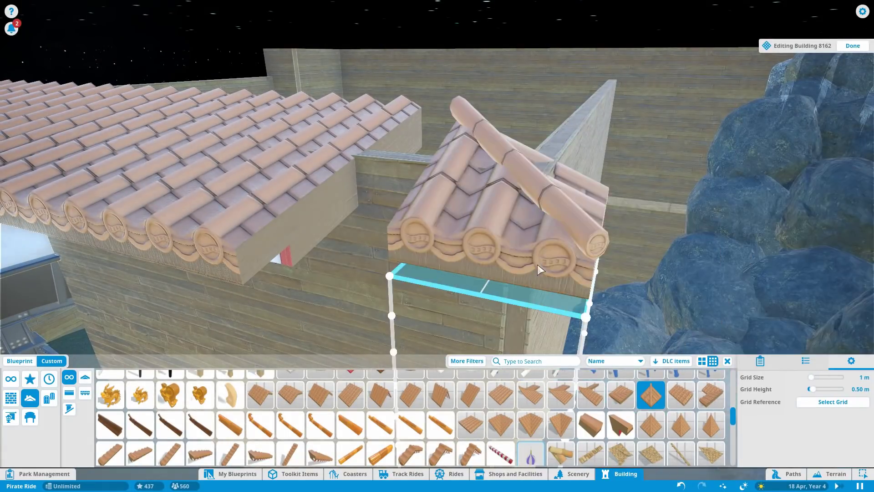
pyautogui.scroll(3, 531, 288)
pyautogui.click(340, 227)
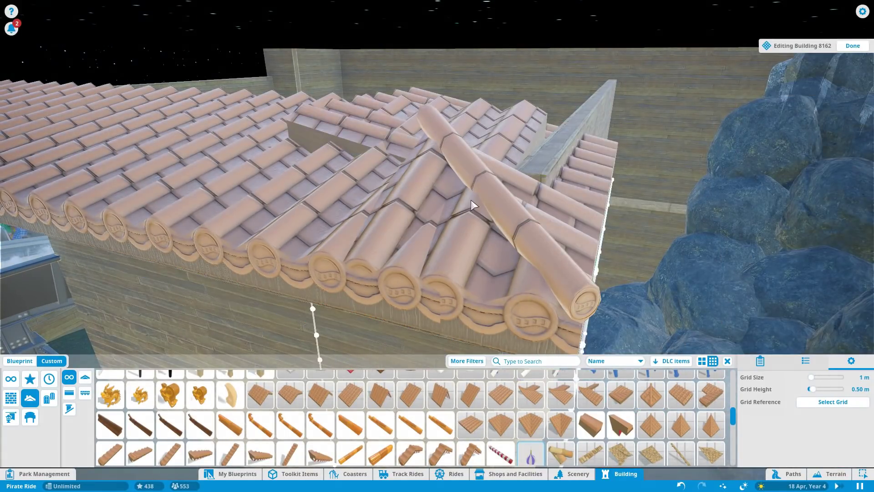
pyautogui.scroll(-3, 562, 127)
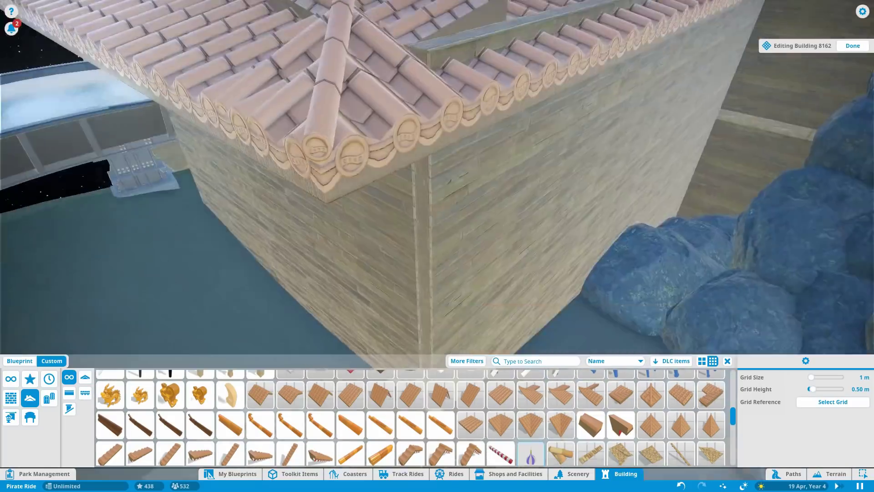
pyautogui.scroll(1, 531, 433)
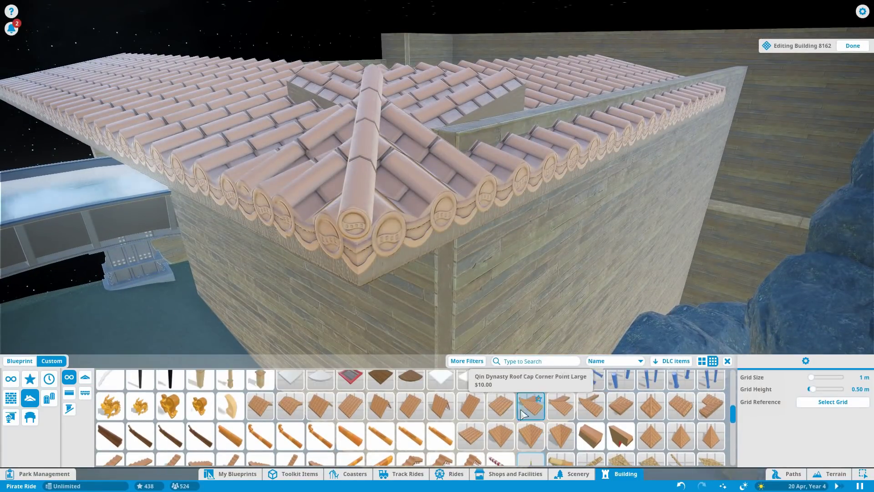
# Try the Qin Dynasty Roof Cap Corner Point Large on the building's corner and undo the latest roof placements.
pyautogui.hotkey('ctrl', 'z')
pyautogui.hotkey('ctrl', 'y')
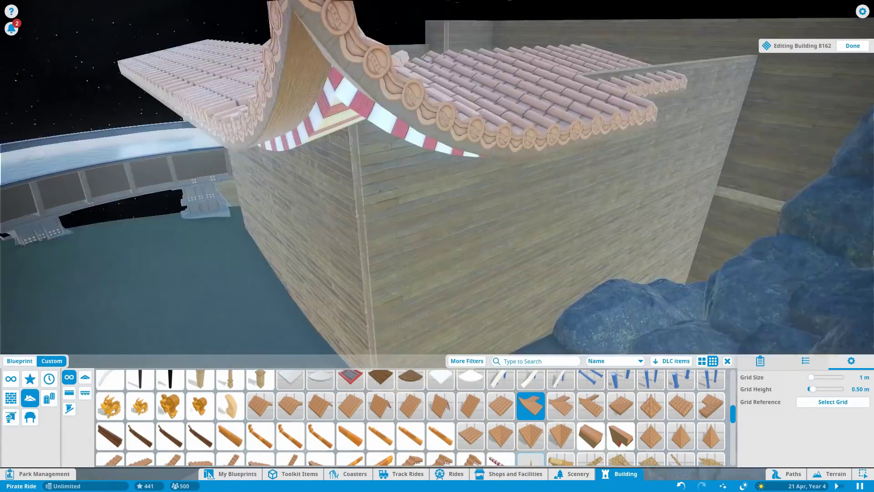
pyautogui.hotkey('ctrl', 'z')
pyautogui.hotkey('ctrl', 'z')
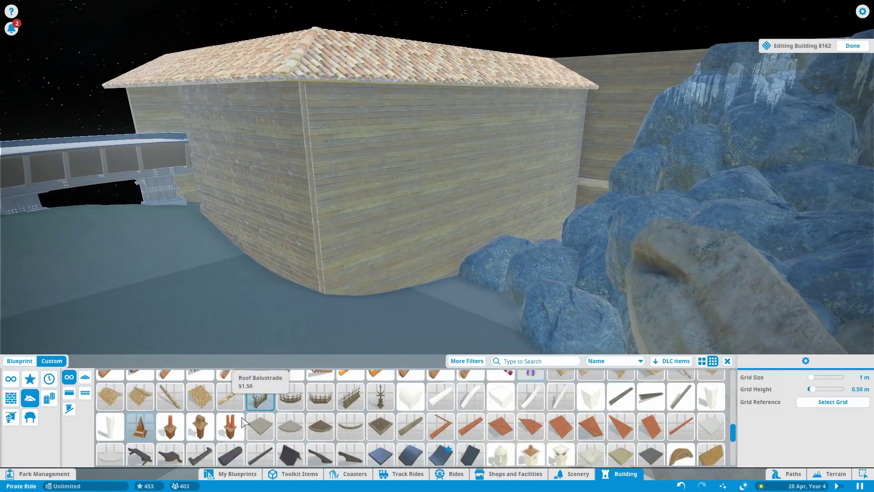
# Add two rows of windows to the building's long wall and Classical Balcony pieces beneath the upper windows.
pyautogui.scroll(-1, 409, 417)
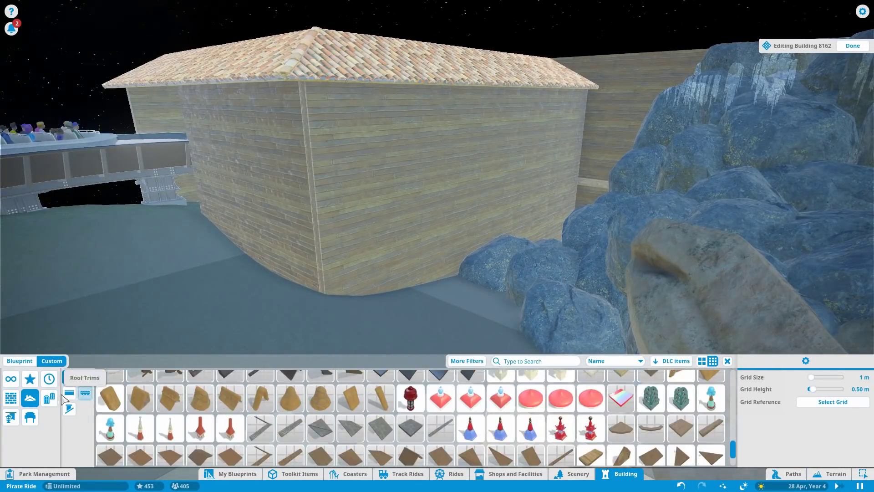
pyautogui.click(380, 383)
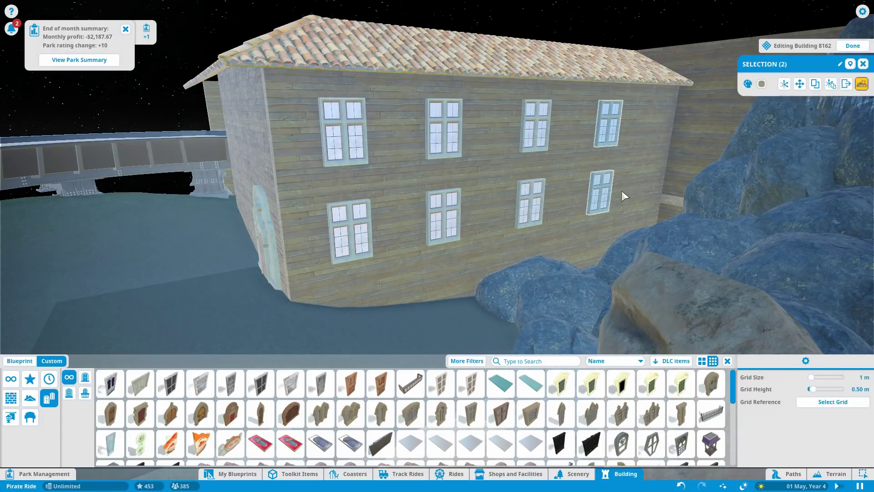
pyautogui.click(519, 143)
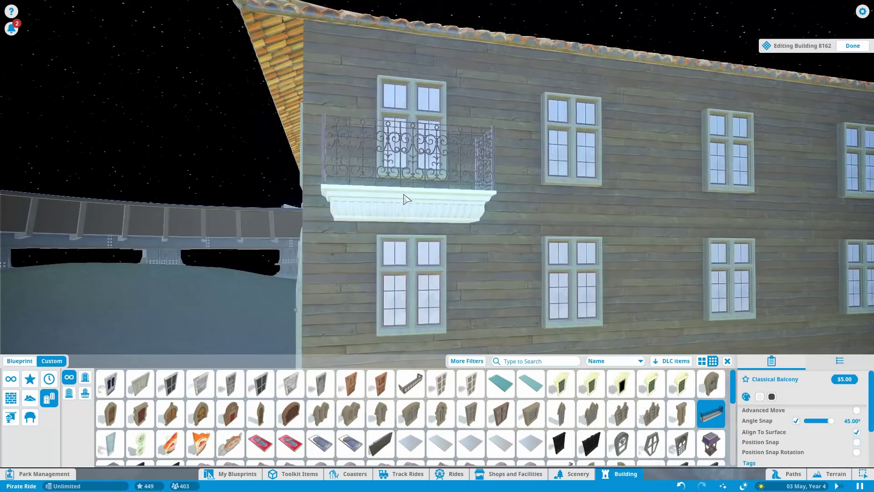
pyautogui.click(347, 195)
pyautogui.click(361, 196)
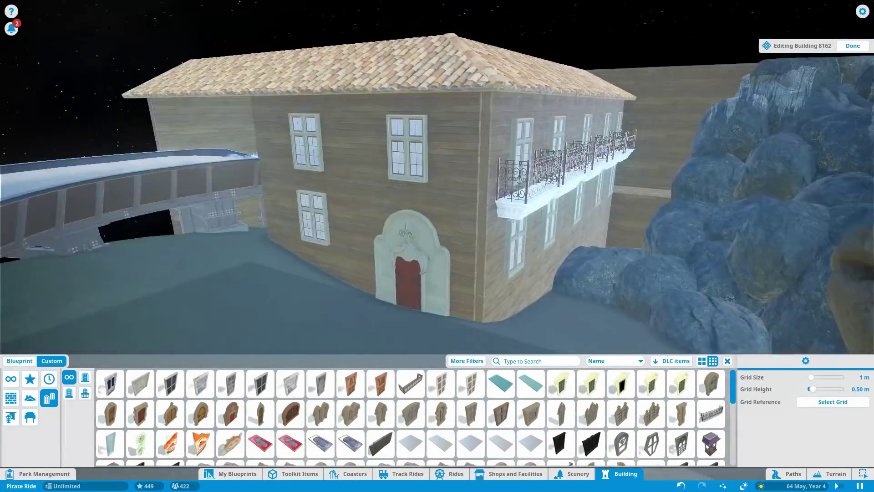
# Search the scenery for "pirate" and place netting, a ship's mast, string lights and a thatched hut around the building.
pyautogui.click(573, 474)
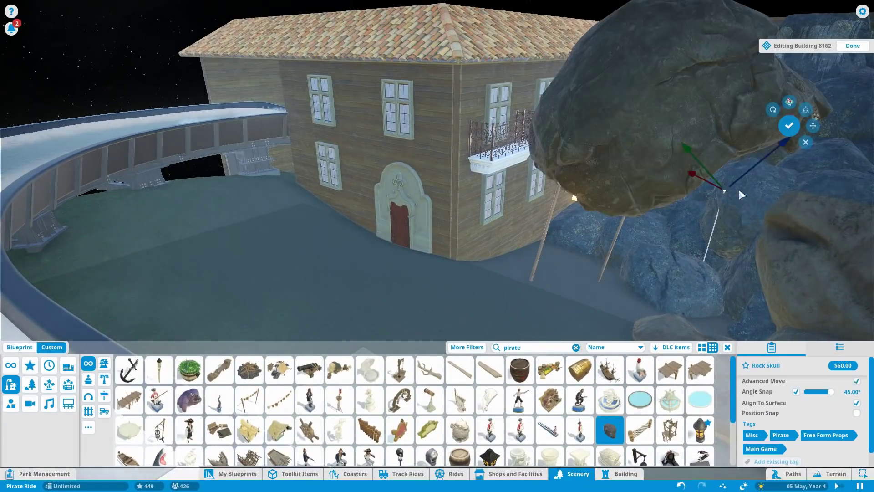
pyautogui.press('e')
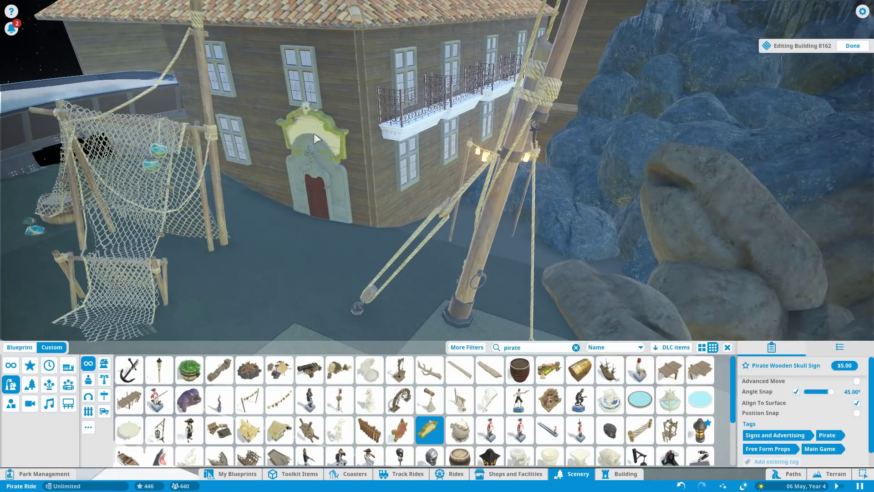
pyautogui.press('Escape')
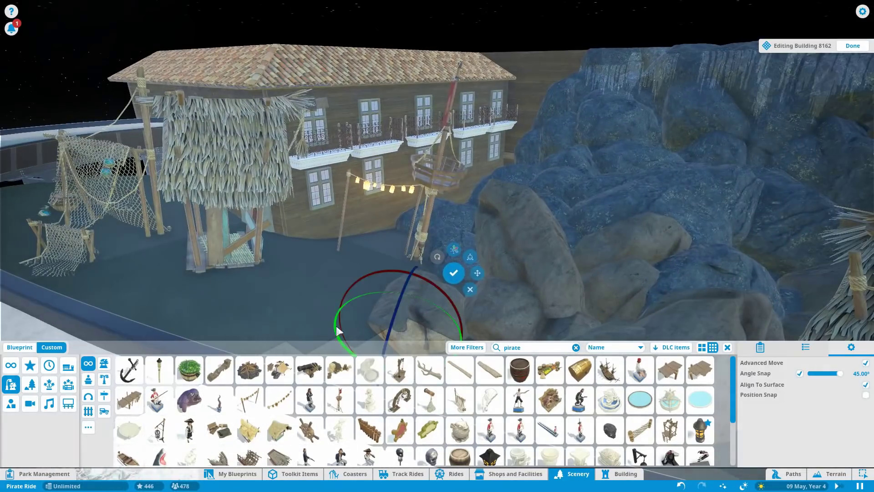
pyautogui.click(862, 65)
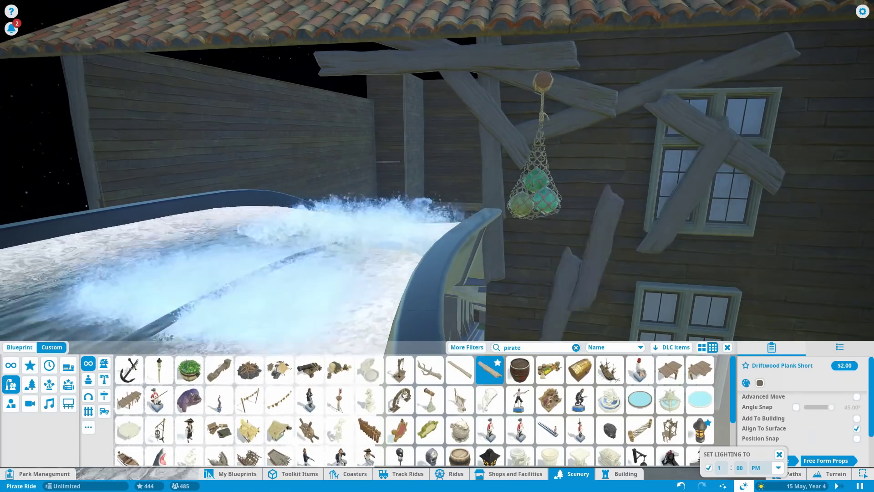
# Cover the posts and beam of the boat opening beneath the roof with crossed Driftwood Plank Short pieces.
pyautogui.press('d')
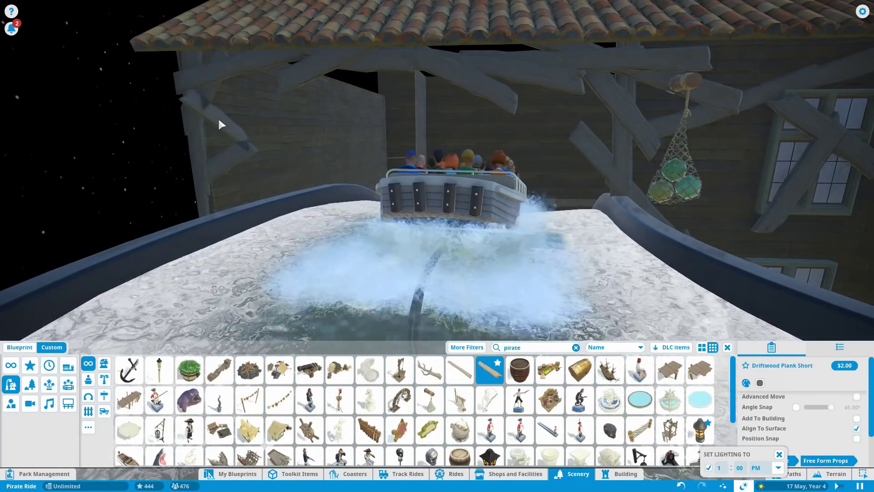
pyautogui.click(459, 369)
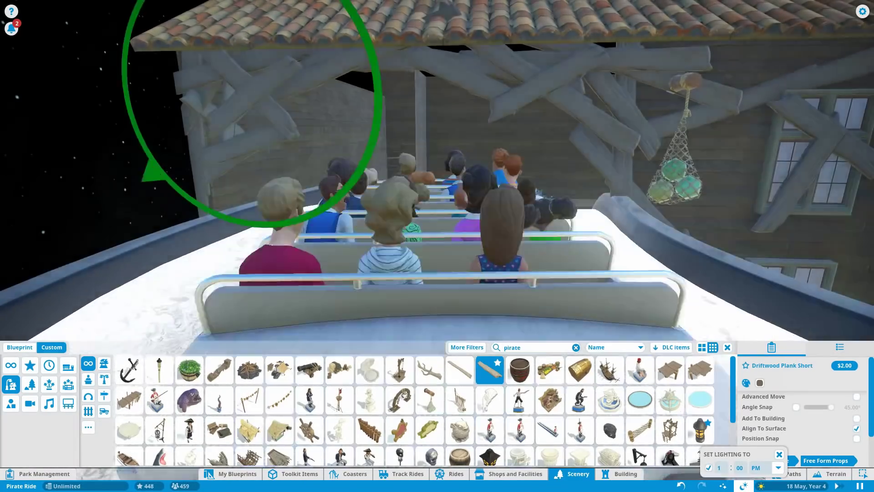
pyautogui.press('Escape')
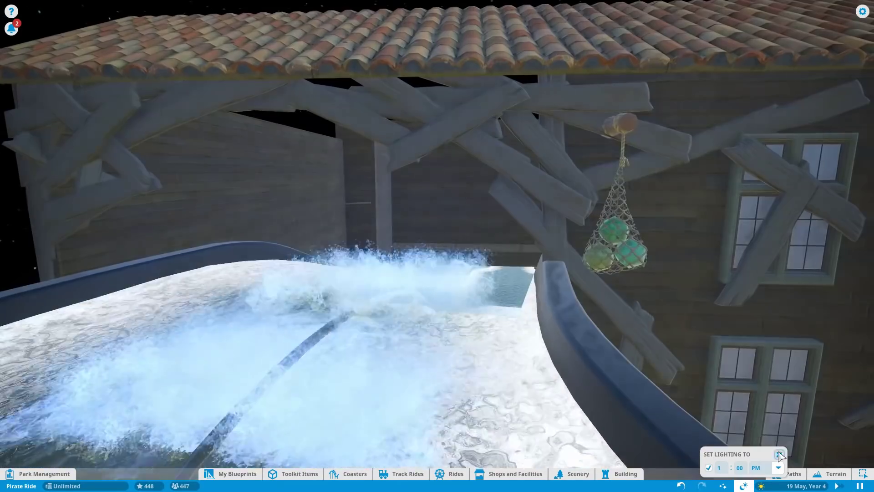
# Place a Colourable Event Light aimed at the roof corner above the boat opening and tint its beam a warm orange-red.
pyautogui.click(573, 473)
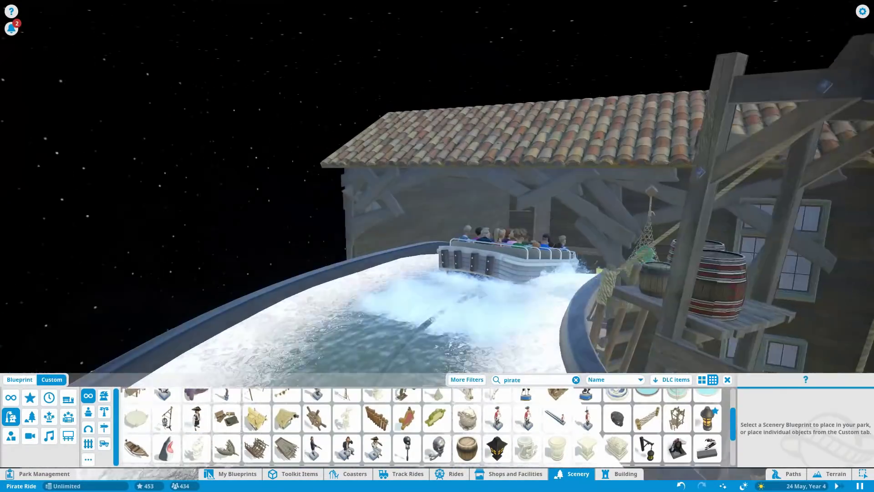
pyautogui.click(744, 485)
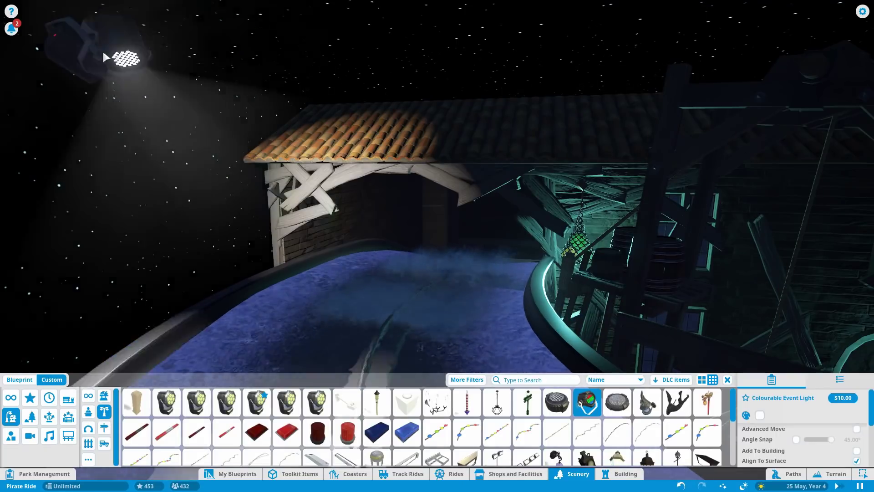
pyautogui.click(733, 181)
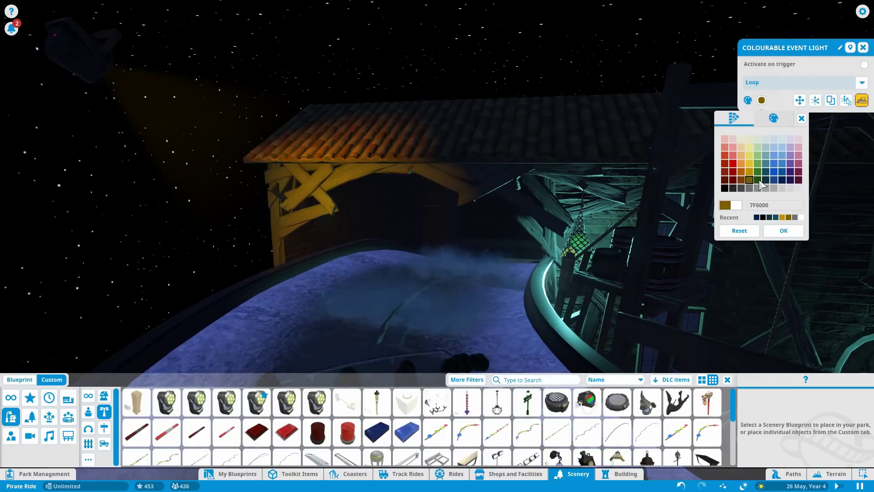
pyautogui.click(733, 155)
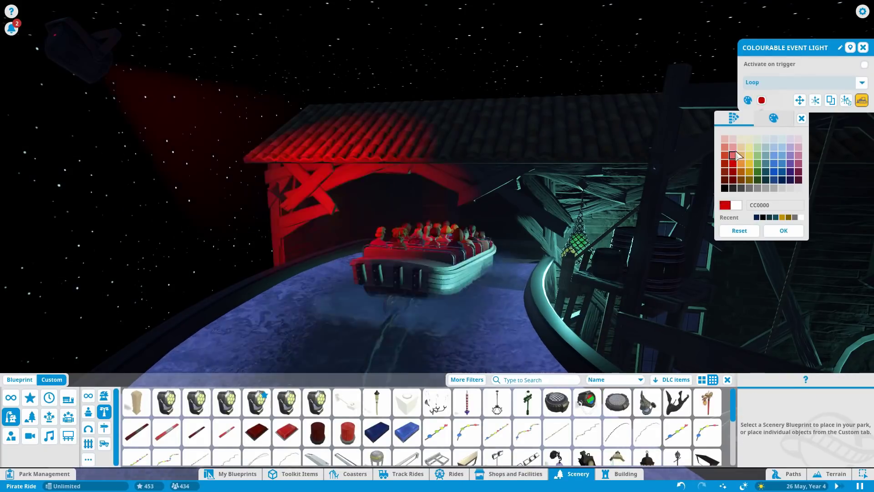
# Duplicate the Colourable Event Light and aim the copy's orange beam at the middle of the roof above the boat opening.
pyautogui.hotkey('ctrl', 'c')
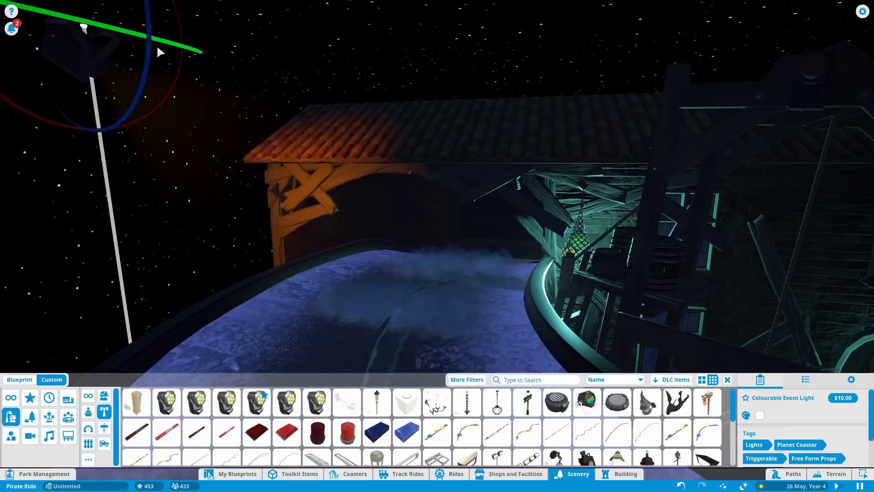
pyautogui.press('a')
pyautogui.press('w')
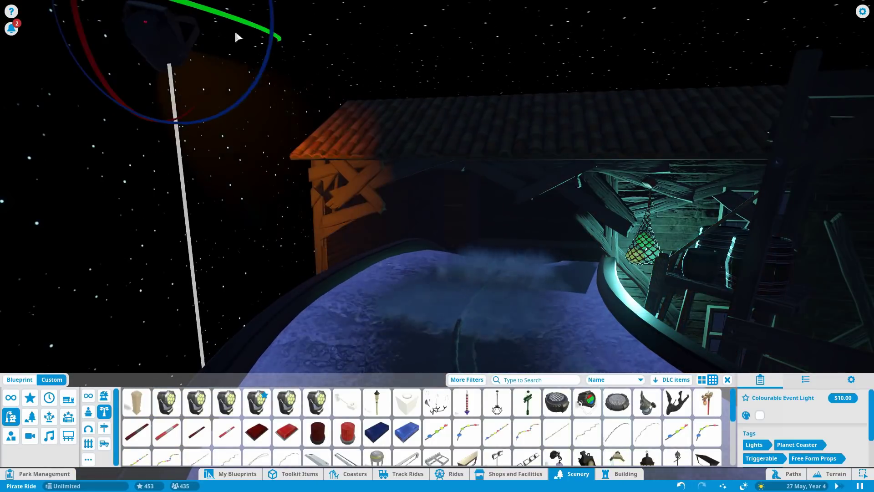
pyautogui.moveTo(216, 67); pyautogui.dragTo(239, 153)
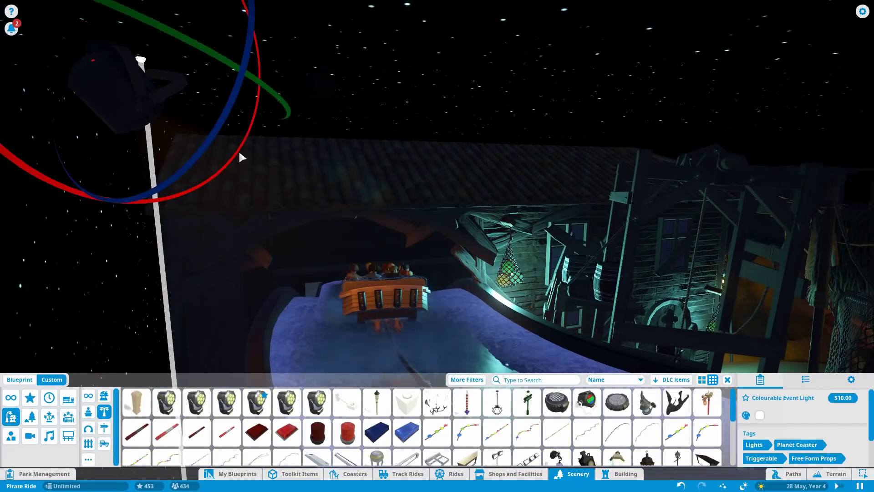
pyautogui.click(296, 36)
pyautogui.press('s')
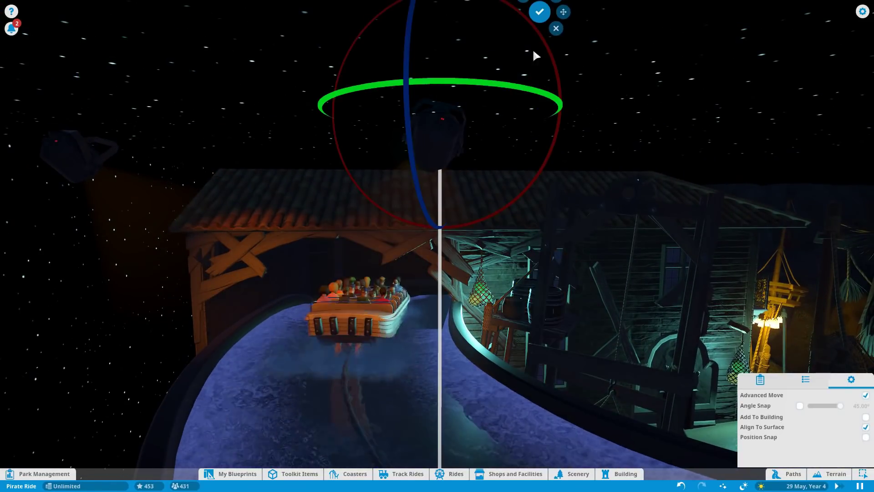
pyautogui.press('q')
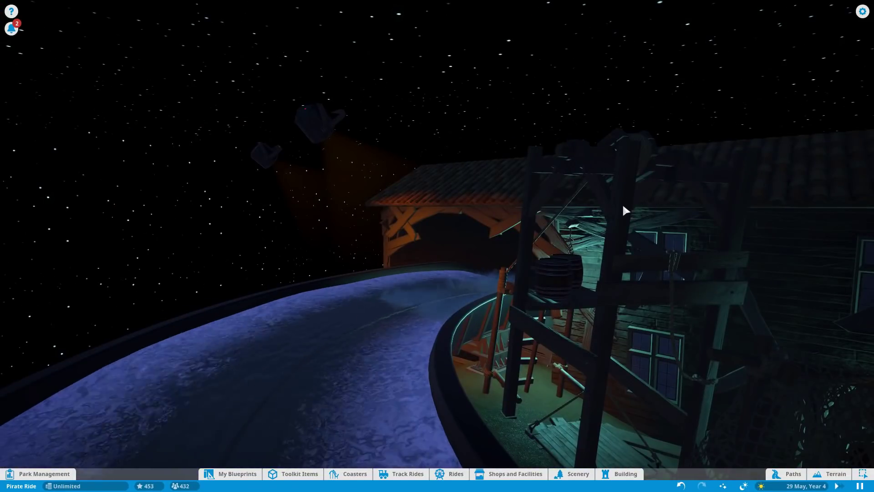
pyautogui.press('q')
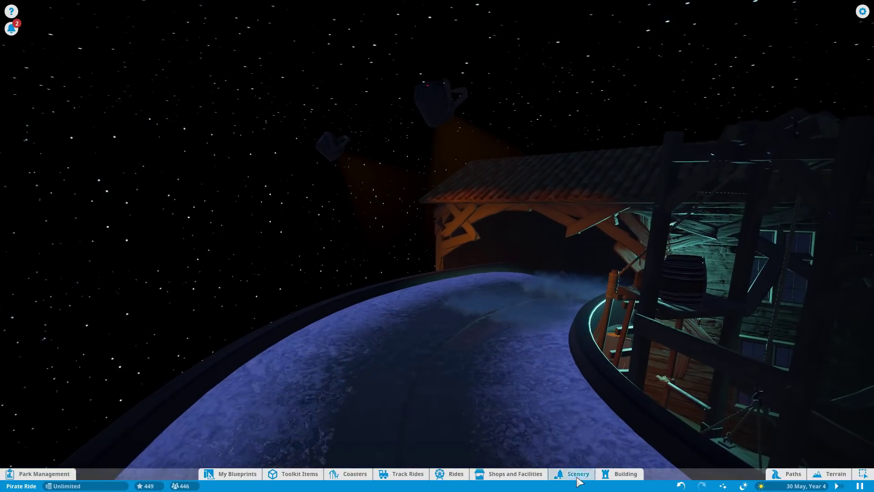
# Place a display sequencer beside the flume, connect the corner event light and set it to Change Colour on Trigger with a 1.0 fade.
pyautogui.click(573, 474)
pyautogui.click(109, 413)
pyautogui.click(256, 244)
pyautogui.press('Escape')
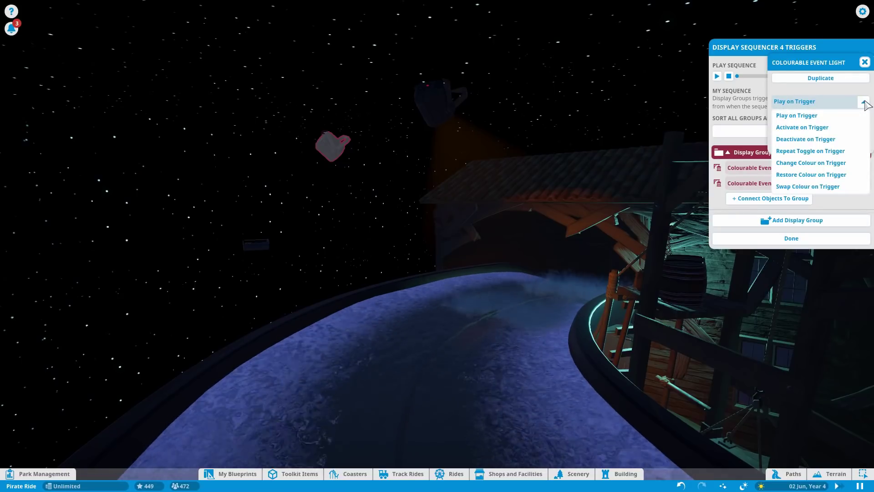
pyautogui.click(832, 183)
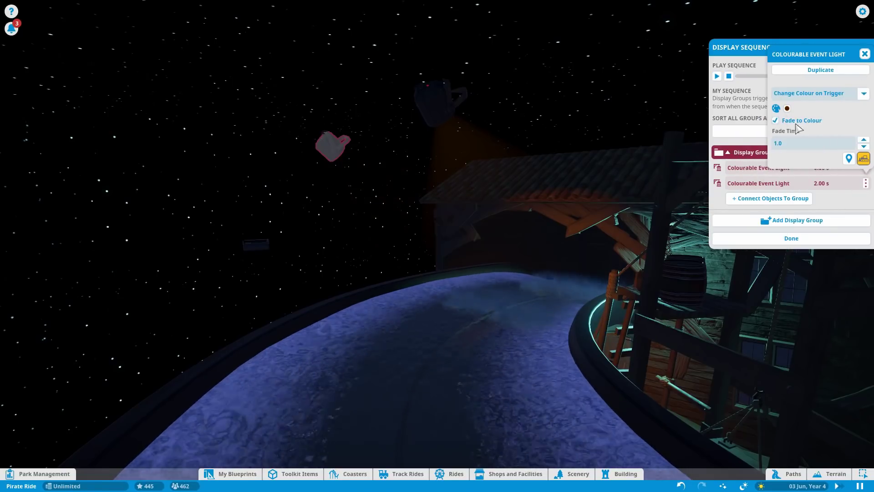
# Duplicate the event light's colour change into seven timed entries in the display group, with wait times from 0 to 9 seconds.
pyautogui.click(866, 183)
pyautogui.click(866, 199)
pyautogui.click(807, 109)
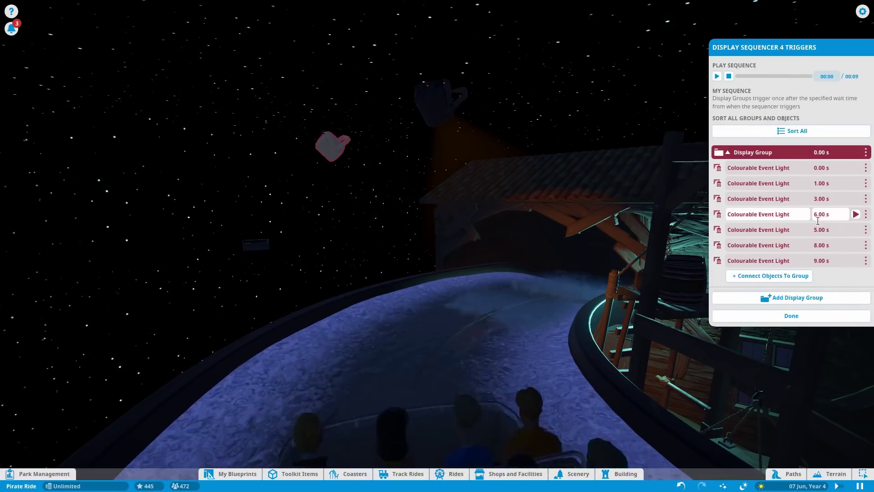
pyautogui.click(797, 318)
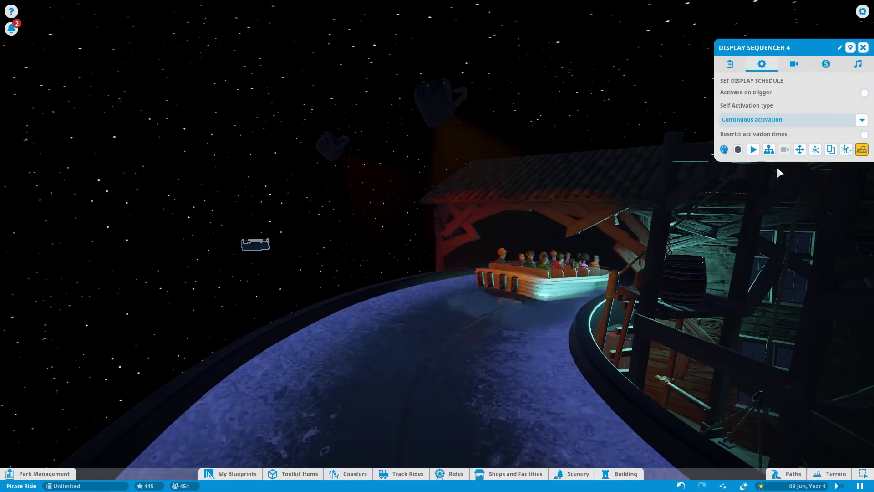
# Add a third orange Colourable Event Light above the roof, angled at the opening's inner side next to the building.
pyautogui.click(779, 172)
pyautogui.click(815, 112)
pyautogui.press('Tab')
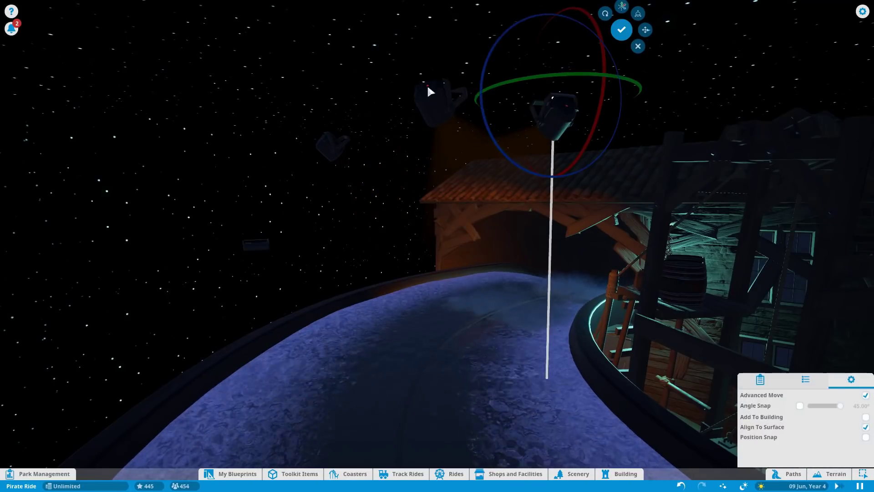
pyautogui.click(638, 46)
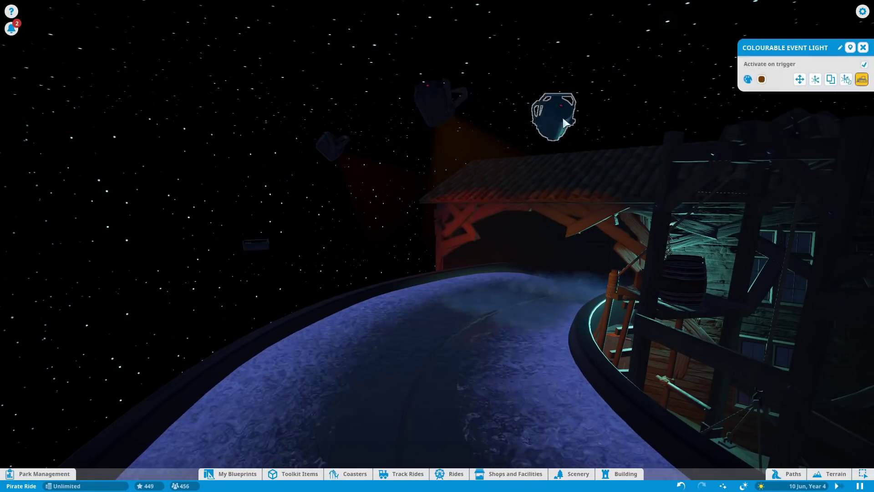
pyautogui.click(815, 101)
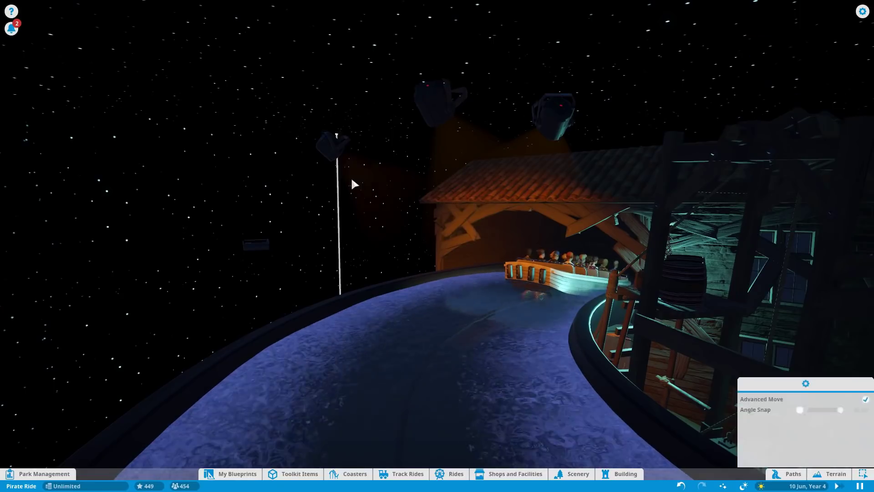
pyautogui.rightClick(326, 118)
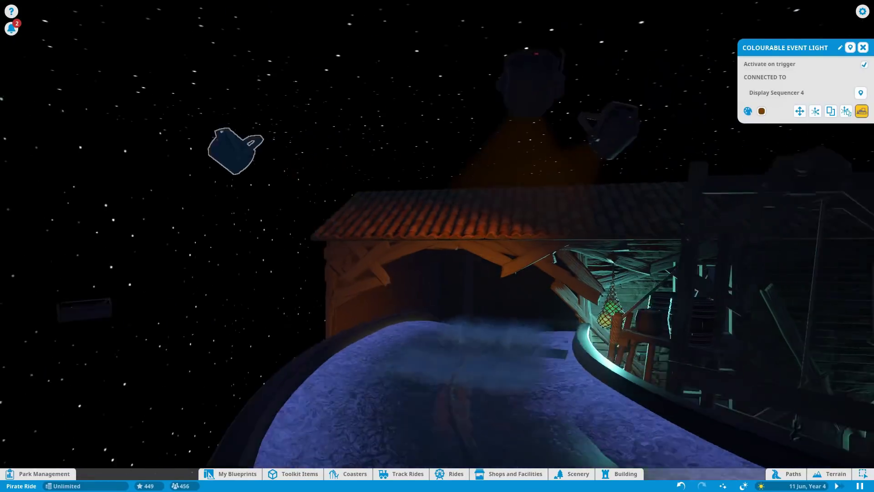
pyautogui.press('Escape')
# Place Fire Jet Small Wide effects on the planks at both sides of the boat opening and a Steam Large effect within it.
pyautogui.click(572, 474)
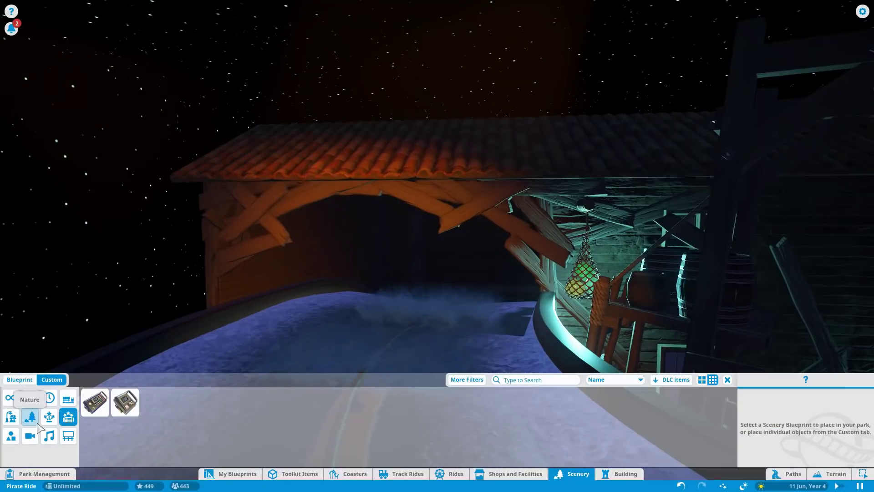
pyautogui.click(549, 402)
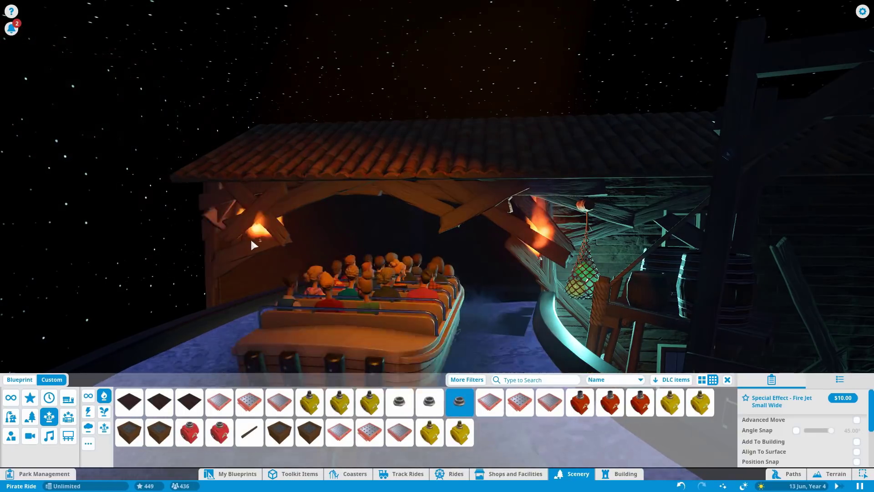
pyautogui.click(89, 427)
pyautogui.click(369, 457)
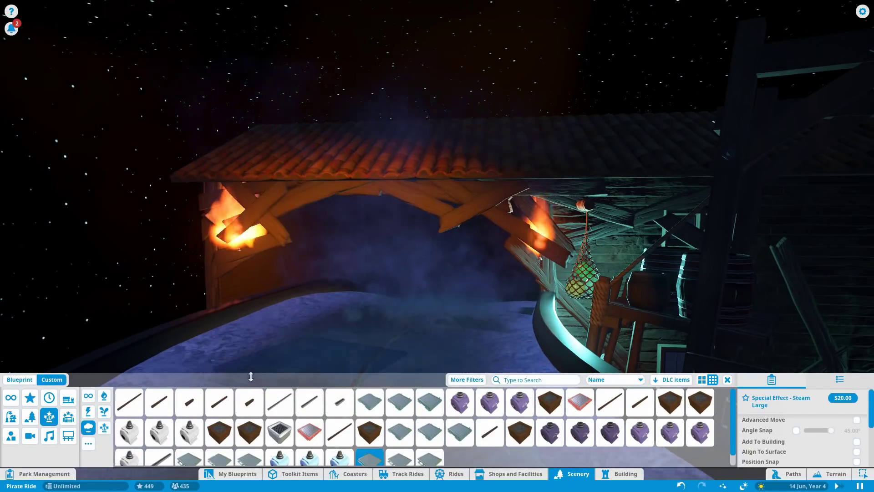
# Place small fire jets on the wooden tower's barrel platform, at its base and around the hanging netting.
pyautogui.scroll(2, 296, 284)
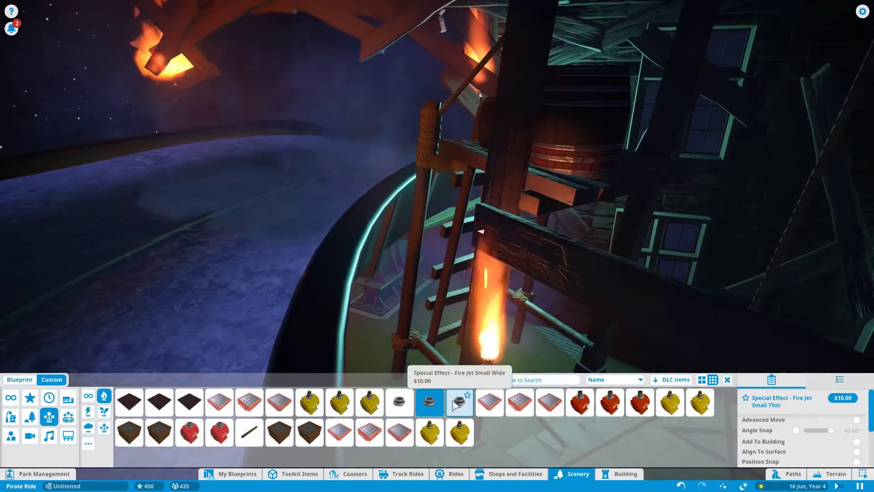
pyautogui.click(457, 403)
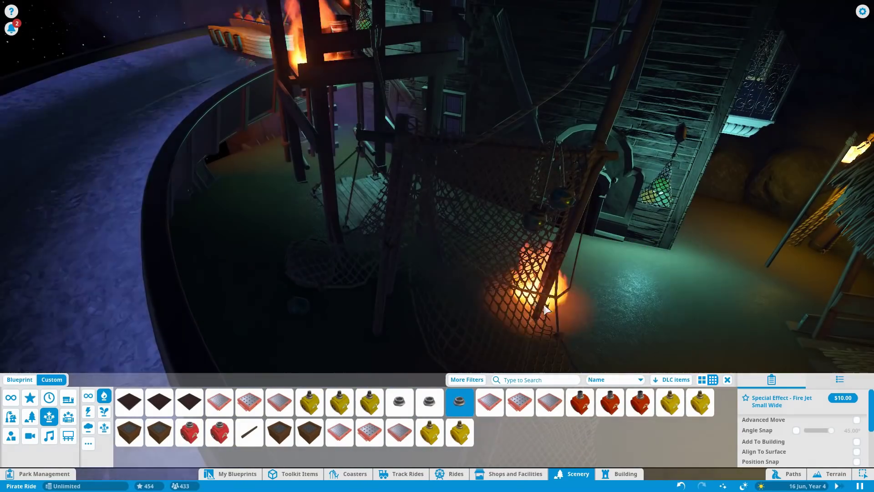
pyautogui.click(399, 401)
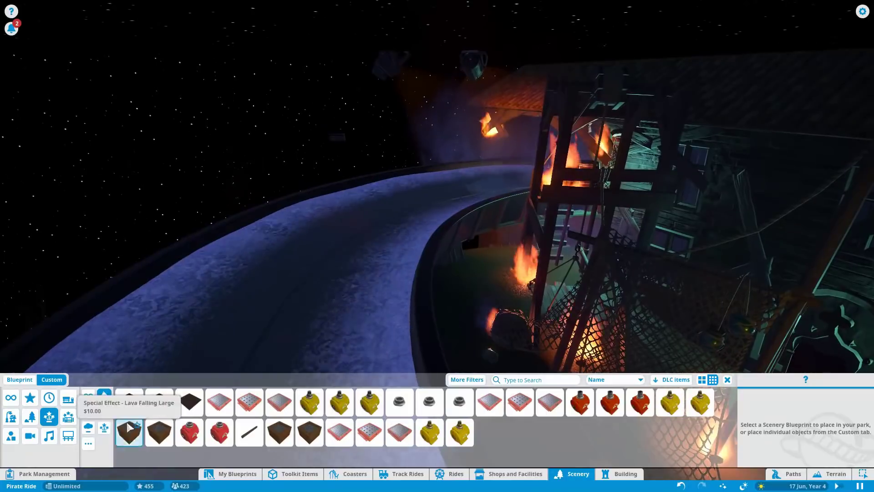
pyautogui.write('star')
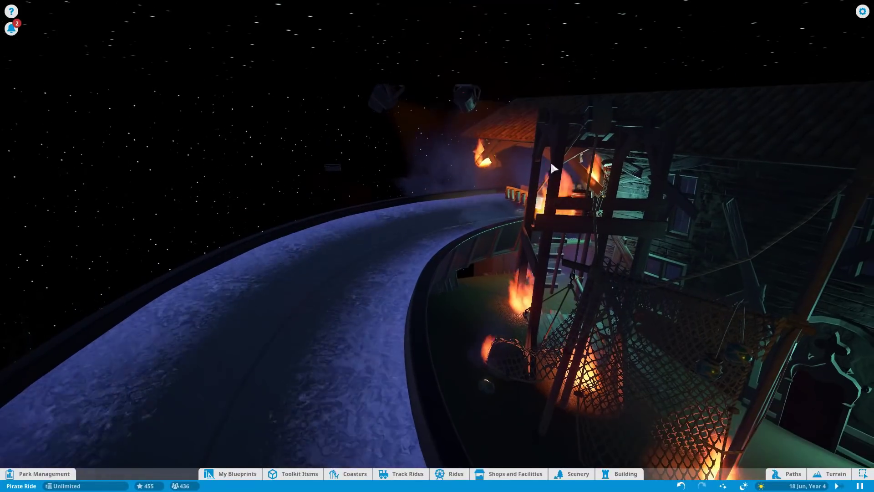
# Try to hide the hanging event lights behind dark Rectangle 2 - Small shapes, with angle snap at 45°.
pyautogui.click(573, 473)
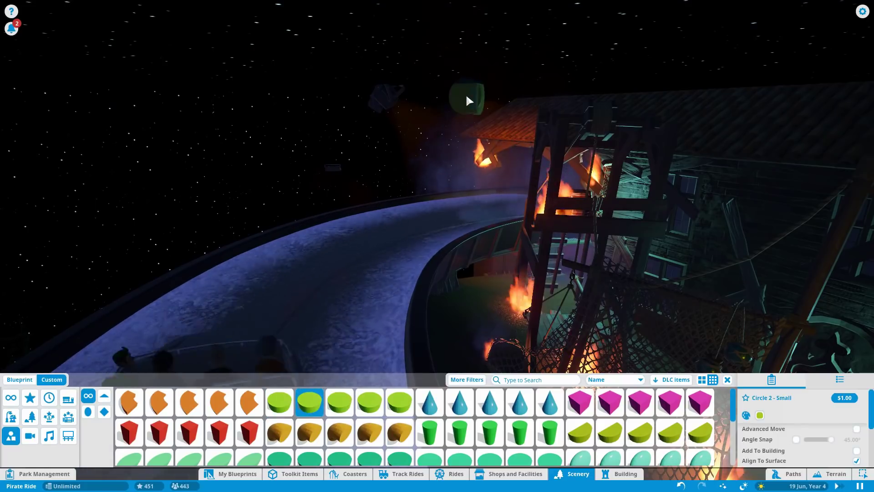
pyautogui.click(467, 99)
pyautogui.click(782, 199)
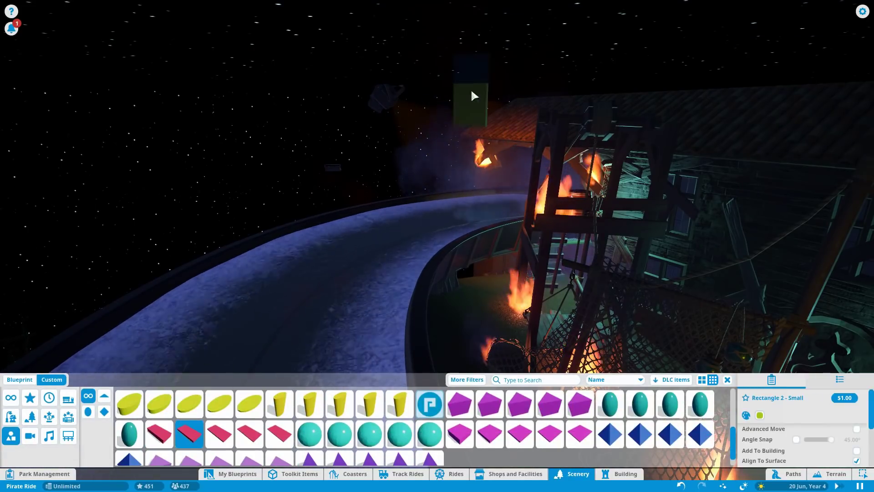
pyautogui.click(474, 96)
pyautogui.click(782, 199)
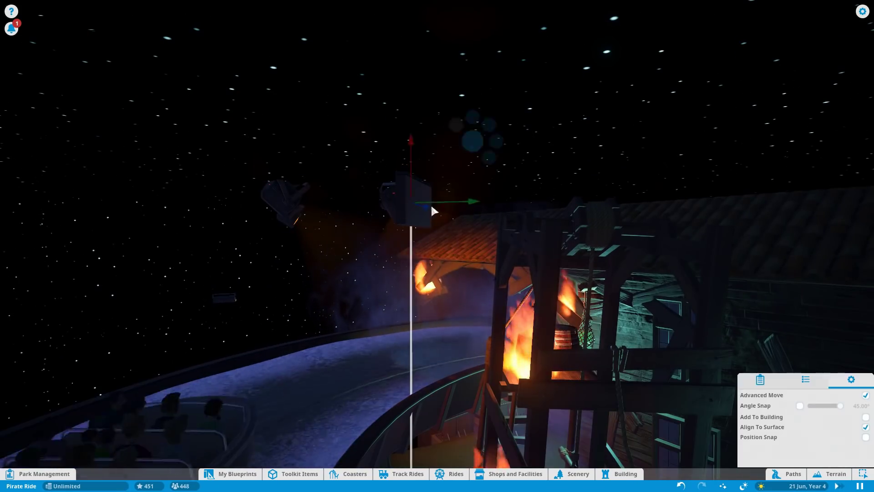
pyautogui.press('x')
pyautogui.moveTo(383, 201); pyautogui.dragTo(415, 209)
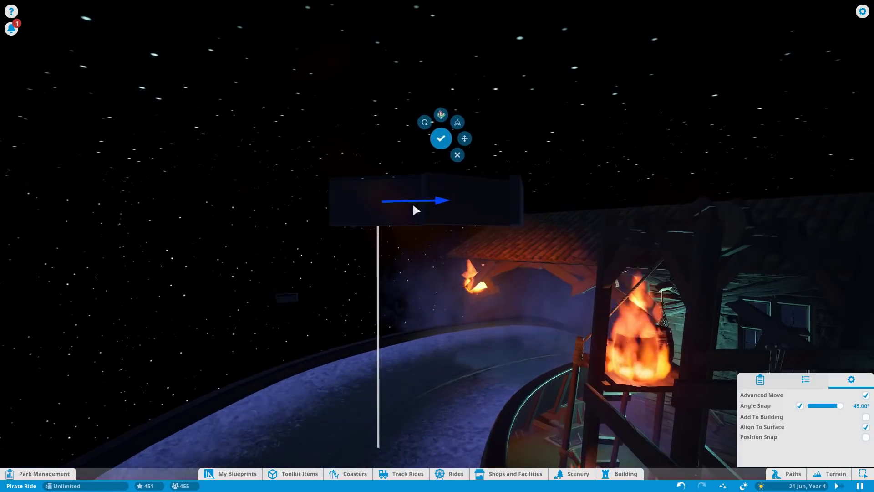
pyautogui.click(446, 140)
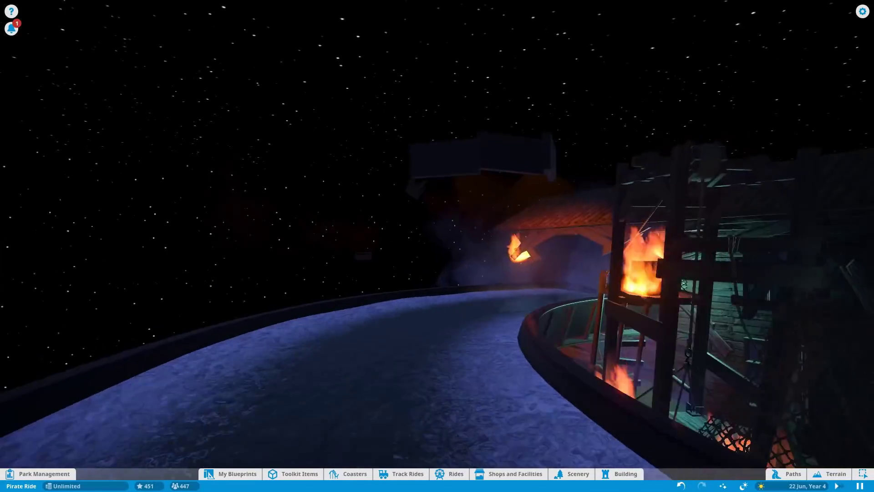
# Move the display sequencer down to the ground beneath the outer side of the flume.
pyautogui.click(417, 143)
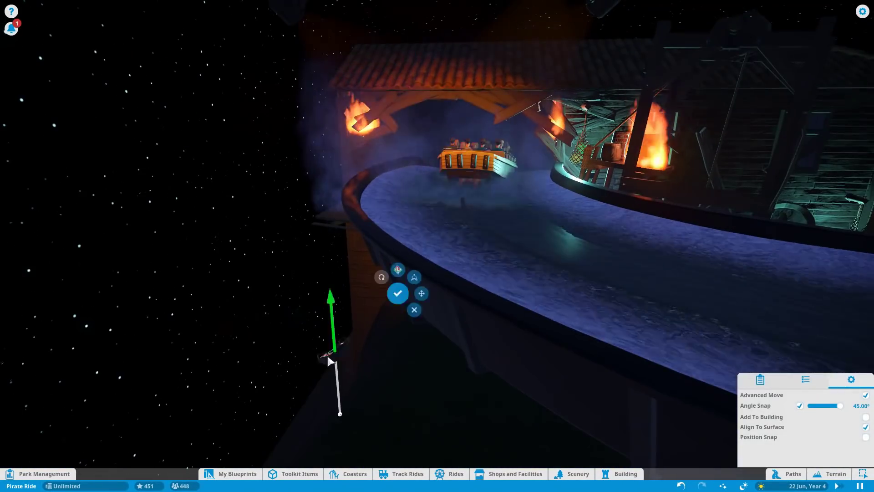
pyautogui.click(398, 293)
# Search the building pieces for "light" and stand Lighting Scaffold 8m pieces beside the flume at the outer end of the roofed opening.
pyautogui.click(525, 360)
pyautogui.write('m')
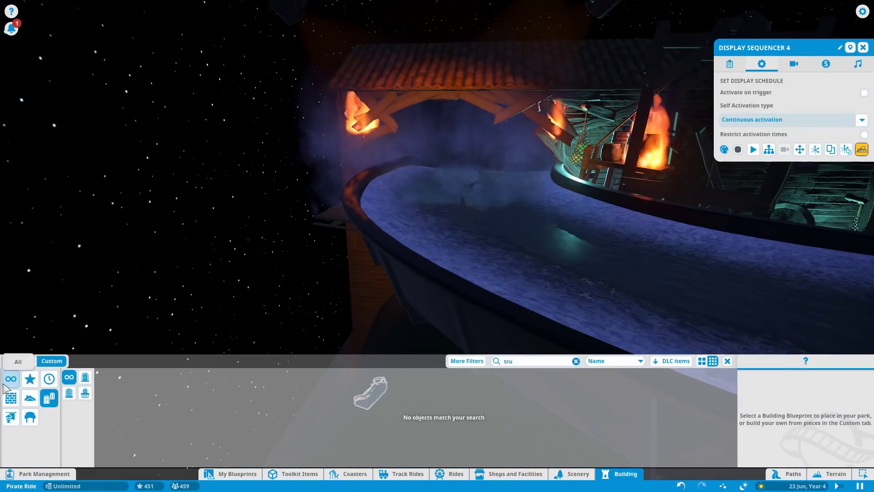
pyautogui.press('BackSpace')
pyautogui.write('light')
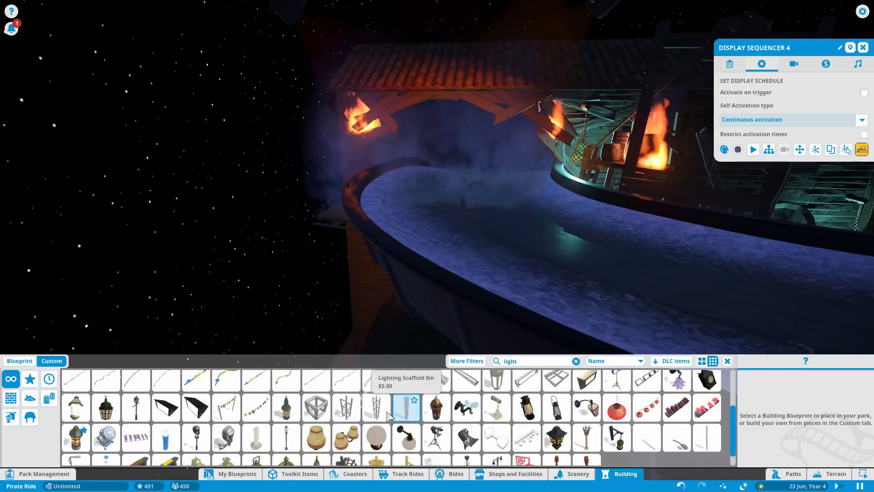
pyautogui.click(406, 408)
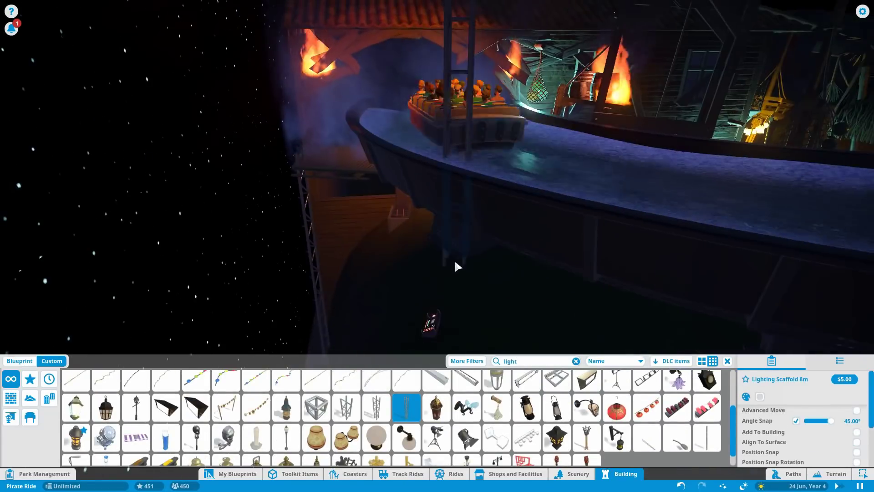
pyautogui.click(377, 286)
pyautogui.rightClick(378, 286)
pyautogui.click(379, 283)
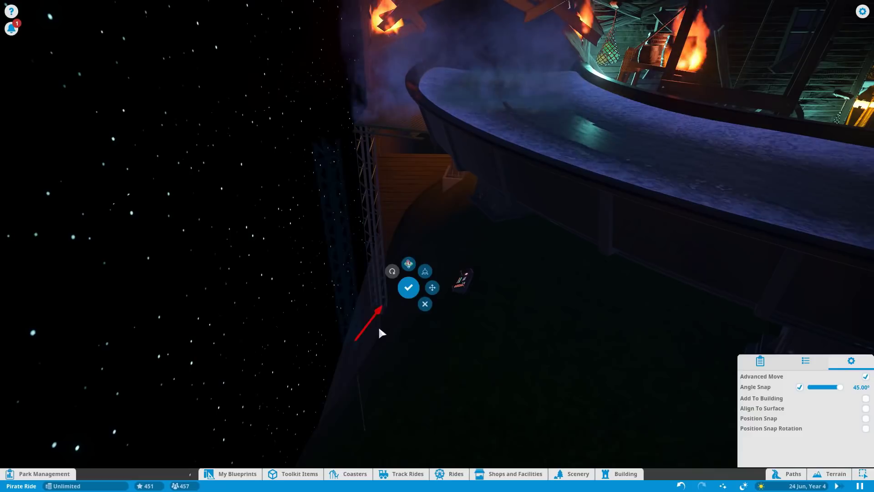
# Extend the scaffold tower with a horizontal truss arm and mount the corner event light on it.
pyautogui.click(573, 473)
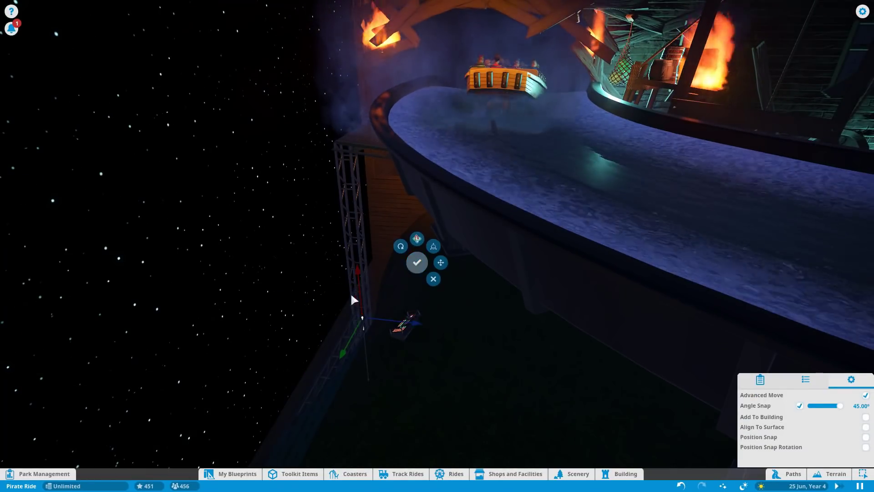
pyautogui.click(399, 92)
pyautogui.click(368, 135)
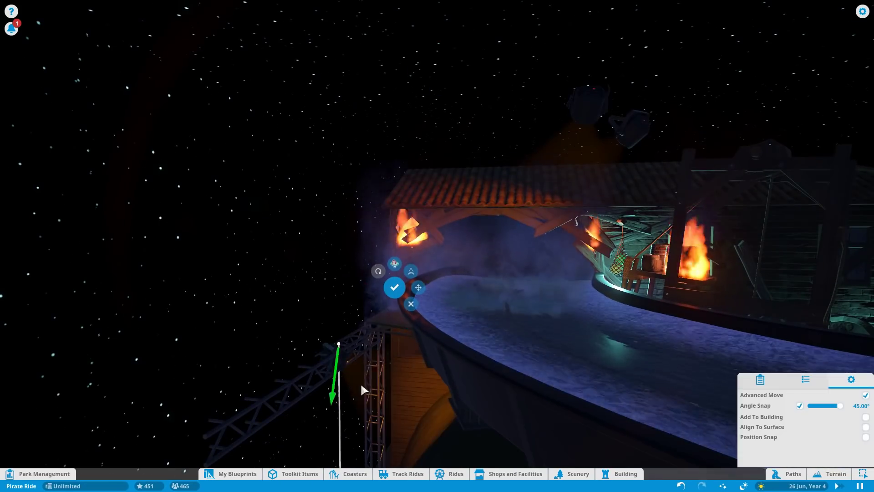
pyautogui.press('Escape')
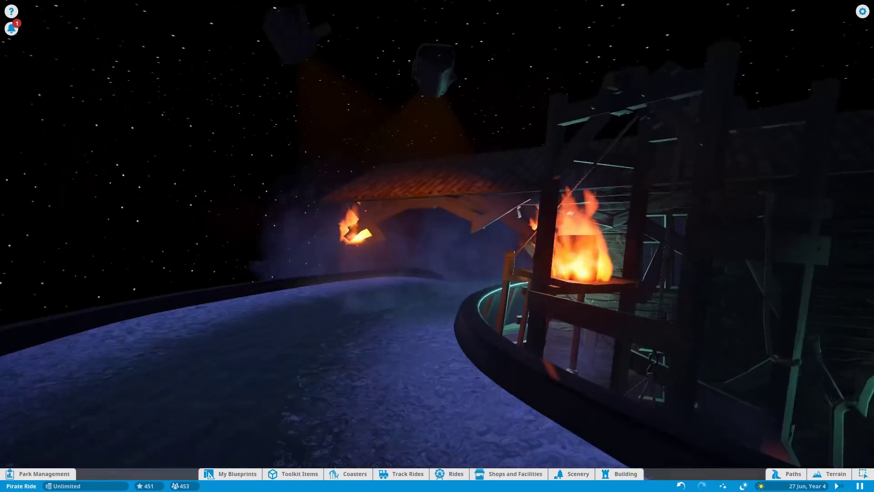
# Move an event light down beside the flume's inner edge and rotate it with angle snap at 45°.
pyautogui.click(484, 57)
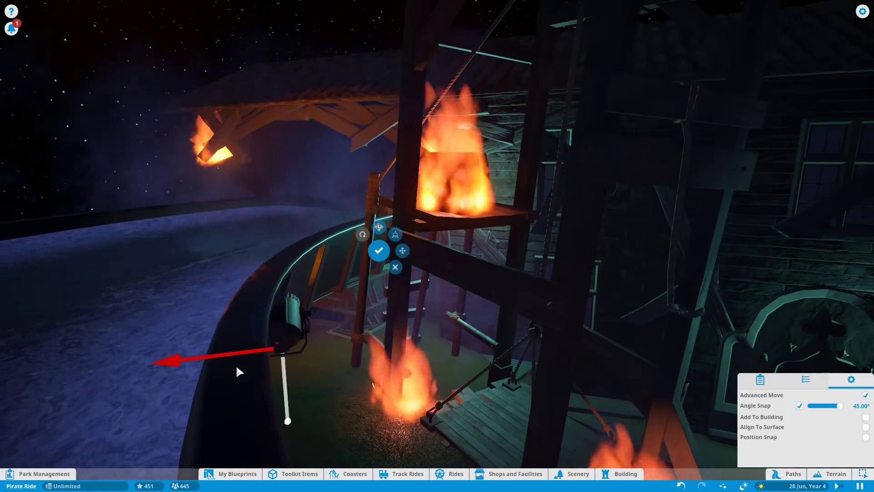
pyautogui.click(363, 234)
pyautogui.moveTo(337, 273); pyautogui.dragTo(362, 369)
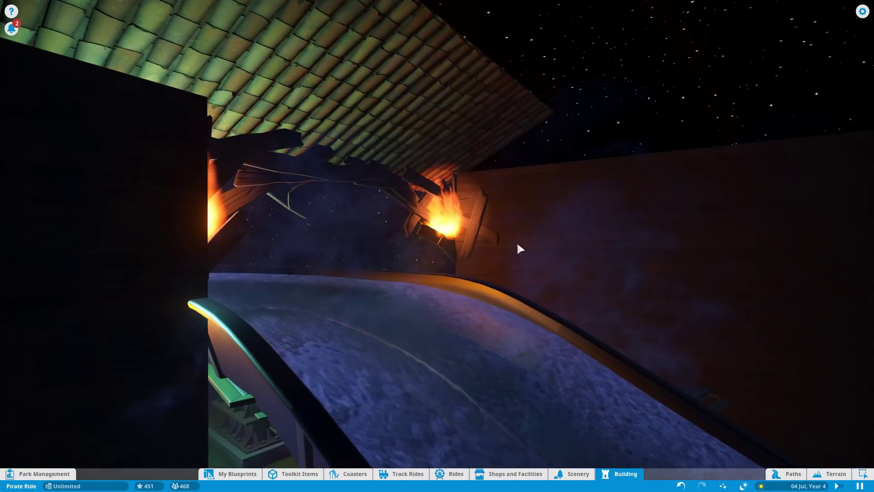
# Edit the building containing the starfield panel and lay flat wooden roof pieces as a raised ledge across the tunnel above the flume.
pyautogui.click(517, 241)
pyautogui.click(785, 157)
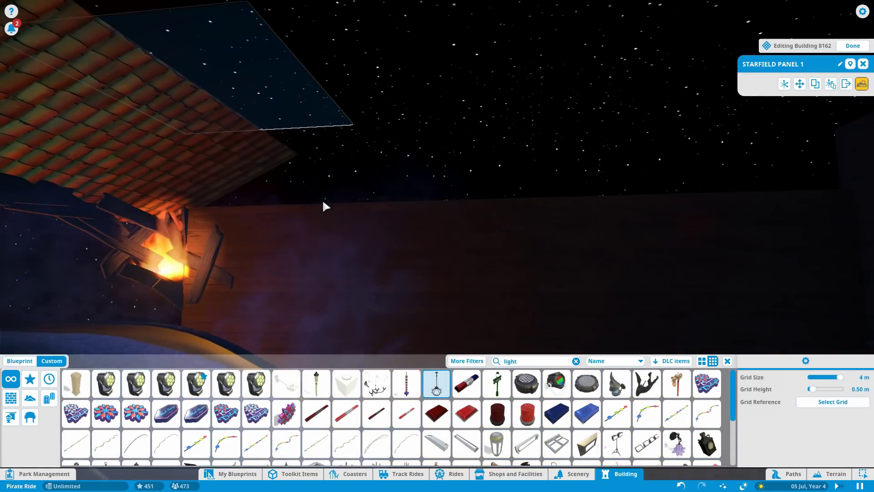
pyautogui.click(30, 398)
pyautogui.scroll(-1, 380, 409)
pyautogui.click(380, 430)
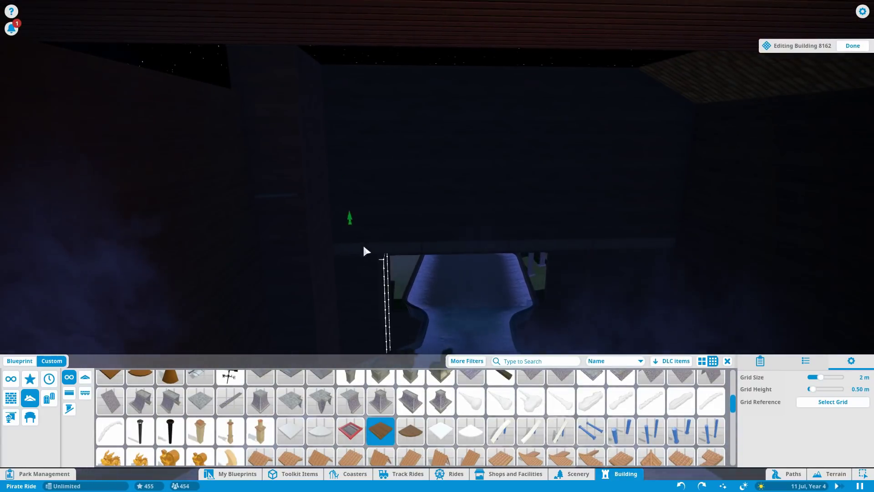
pyautogui.scroll(3, 514, 296)
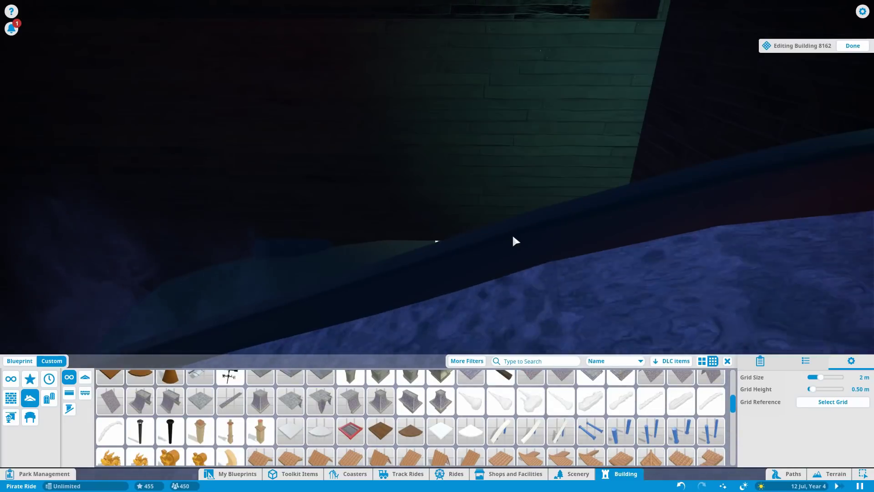
# Delete an unwanted building piece and place further pieces to close up the dark wooden walls alongside the flume.
pyautogui.click(363, 189)
pyautogui.press('Delete')
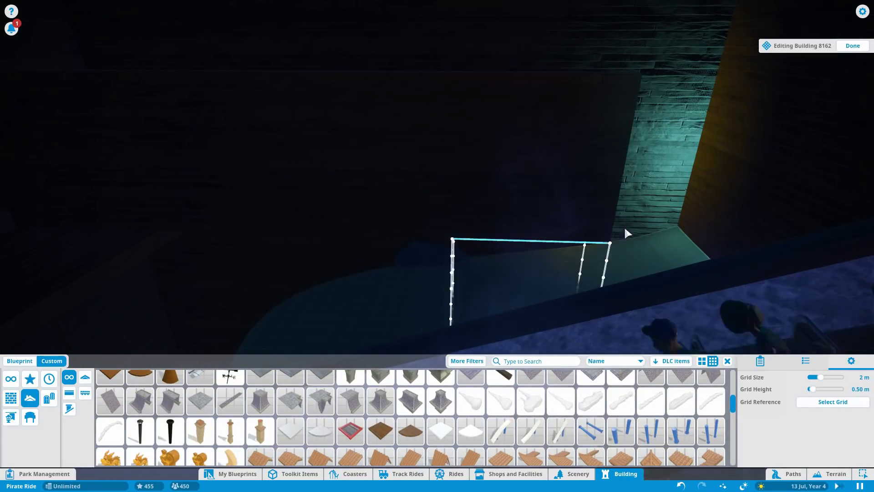
pyautogui.click(117, 187)
pyautogui.press('Escape')
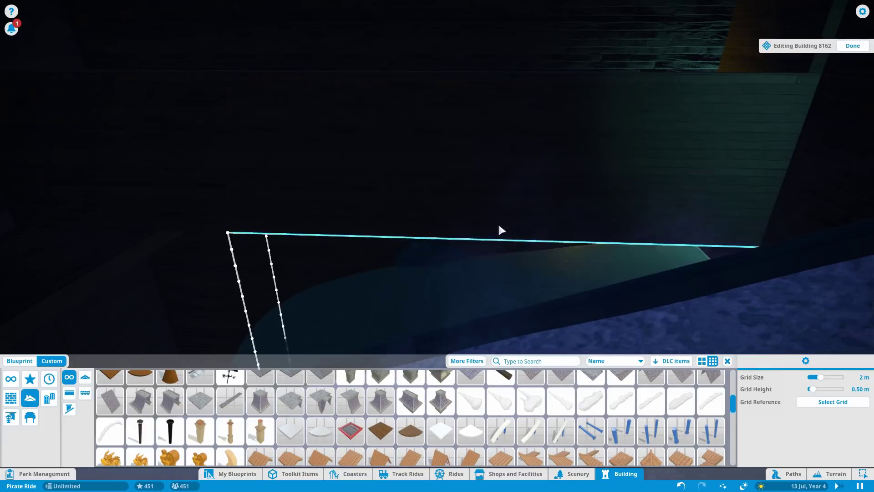
pyautogui.click(438, 348)
pyautogui.press('Escape')
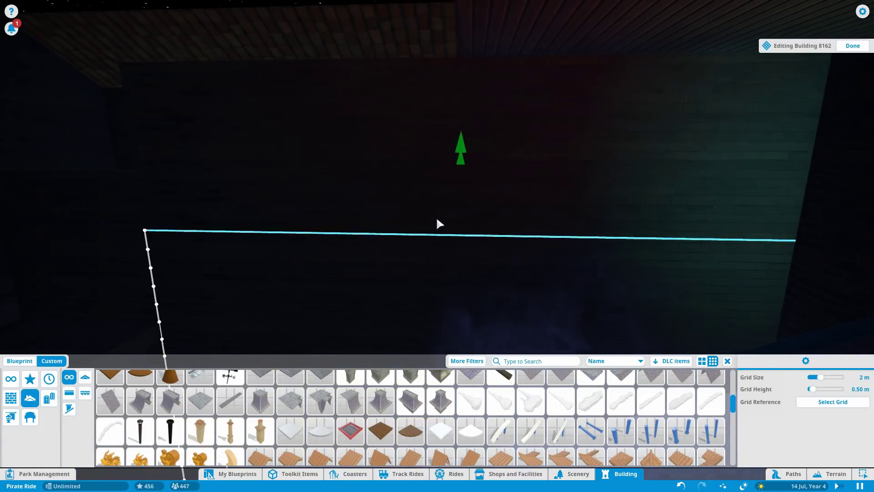
pyautogui.click(438, 206)
pyautogui.press('Escape')
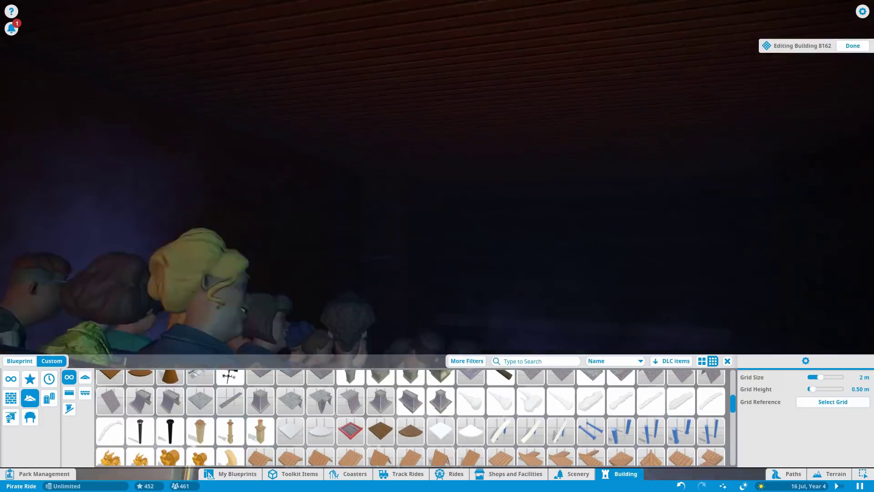
# Set the lighting to 1:00 PM and place three Cannon props evenly along the wooden ledge above the flume.
pyautogui.click(574, 473)
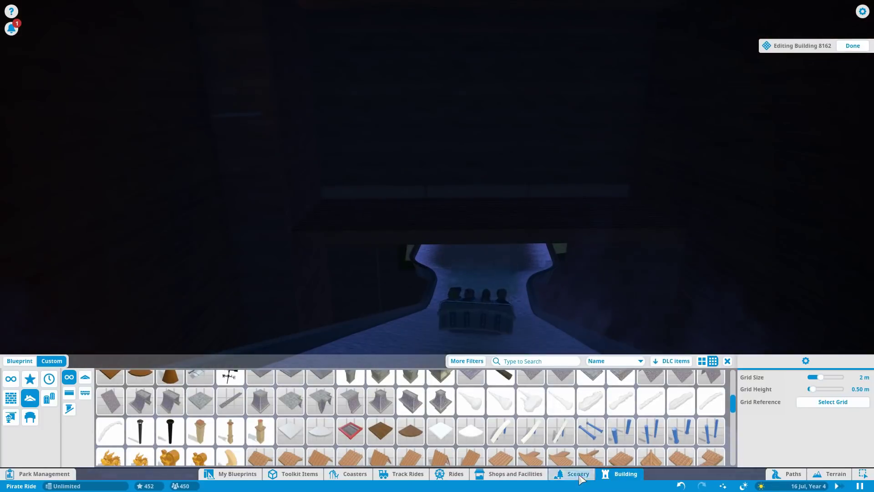
pyautogui.click(316, 402)
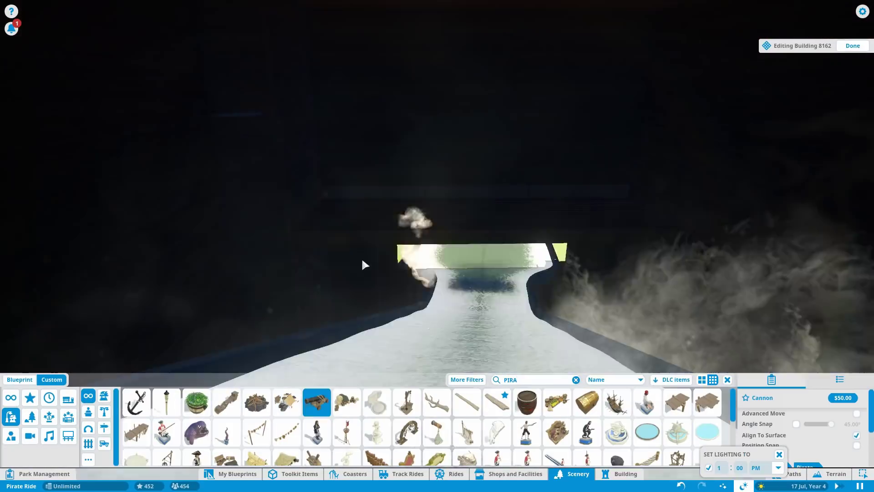
pyautogui.click(343, 214)
pyautogui.click(501, 218)
pyautogui.click(587, 213)
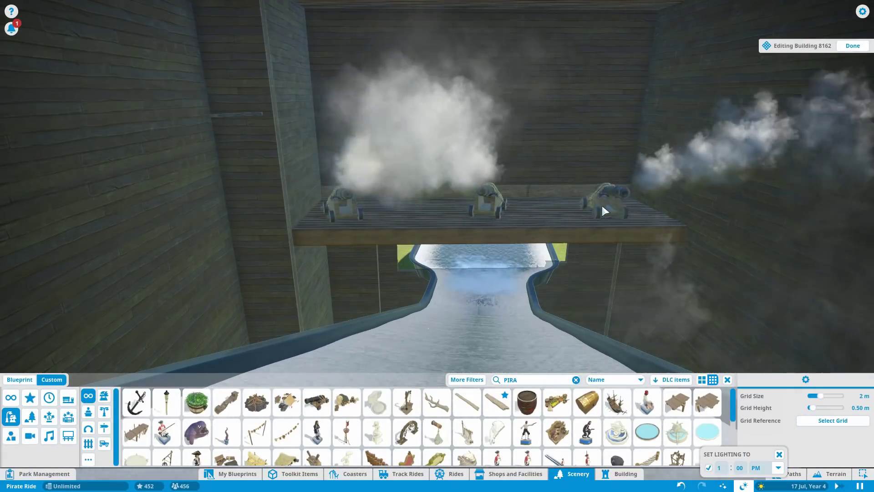
# Put two Exploding Wooden Barrels between the cannons and stand pirate figures, including Pirate Angry Shot, on the ledge.
pyautogui.click(527, 402)
pyautogui.click(390, 211)
pyautogui.click(549, 216)
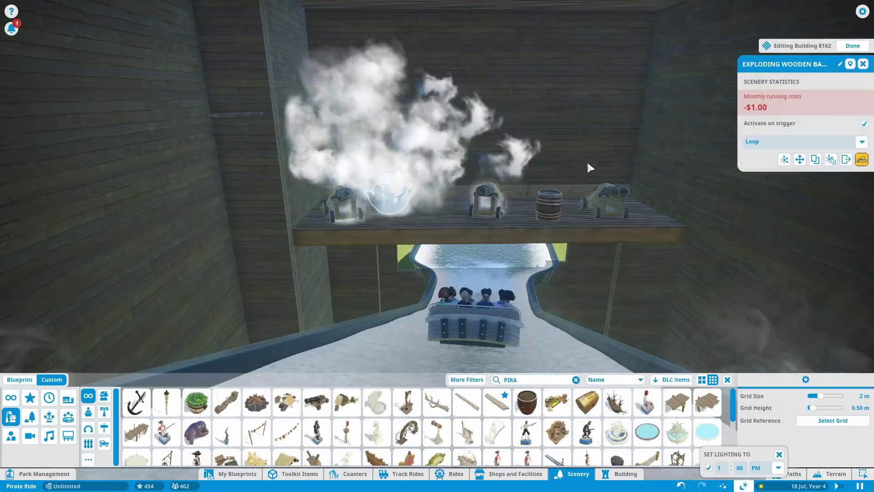
pyautogui.click(587, 431)
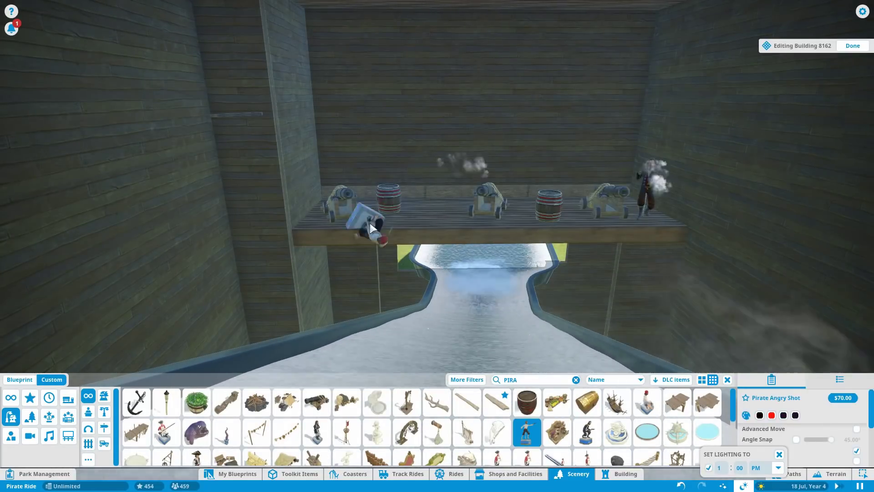
pyautogui.click(317, 432)
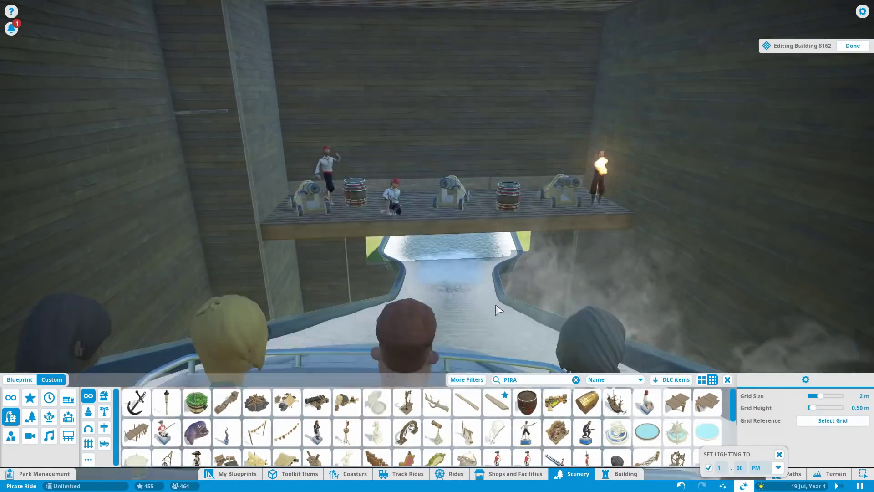
# Cross Driftwood Plank Short and Long pieces over the ledge and walls, and drape Hanging Rope 4m pieces around the scene.
pyautogui.click(466, 402)
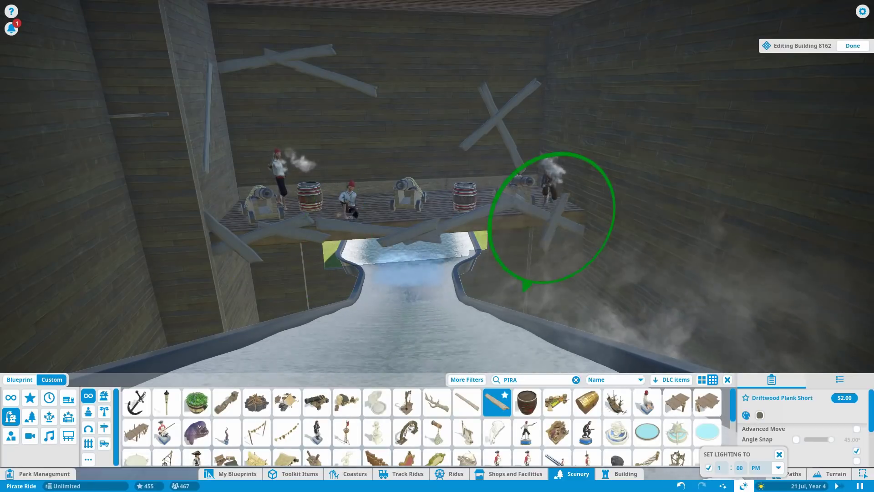
pyautogui.click(493, 225)
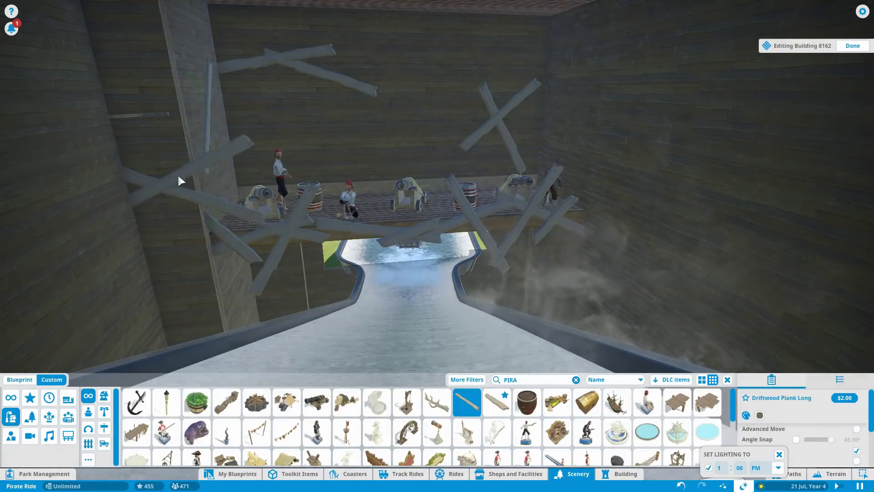
pyautogui.scroll(-3, 603, 202)
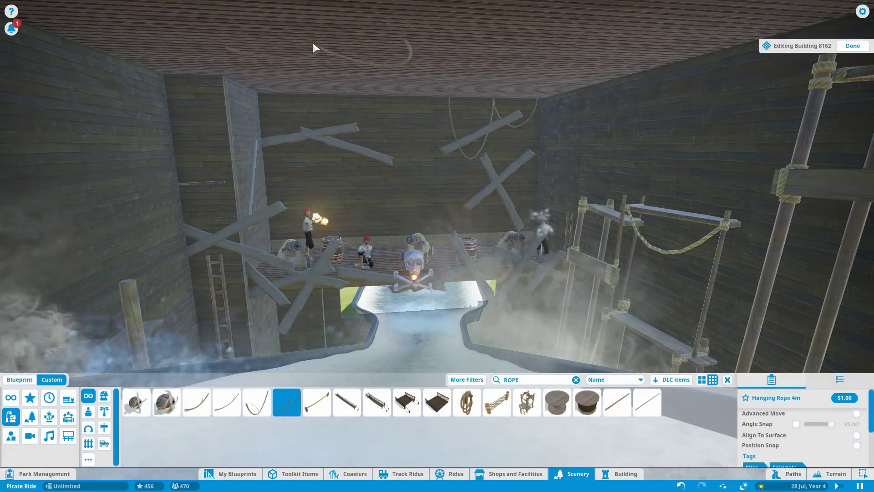
pyautogui.click(313, 43)
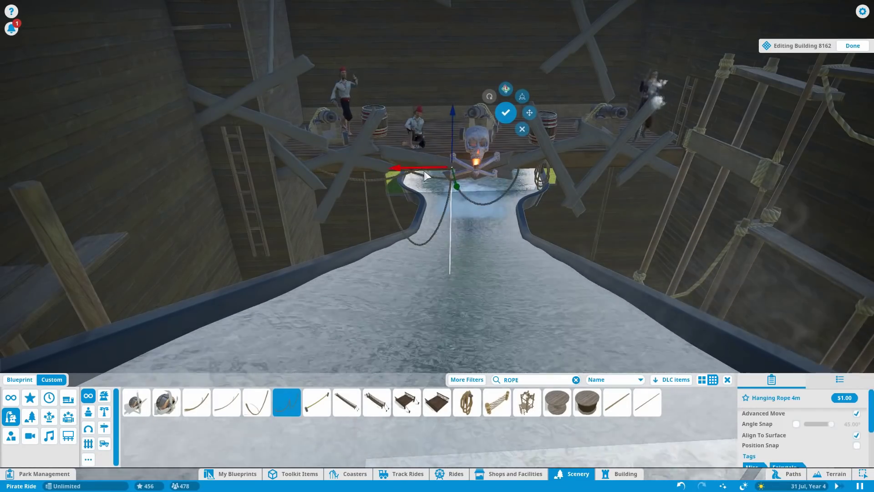
pyautogui.click(612, 108)
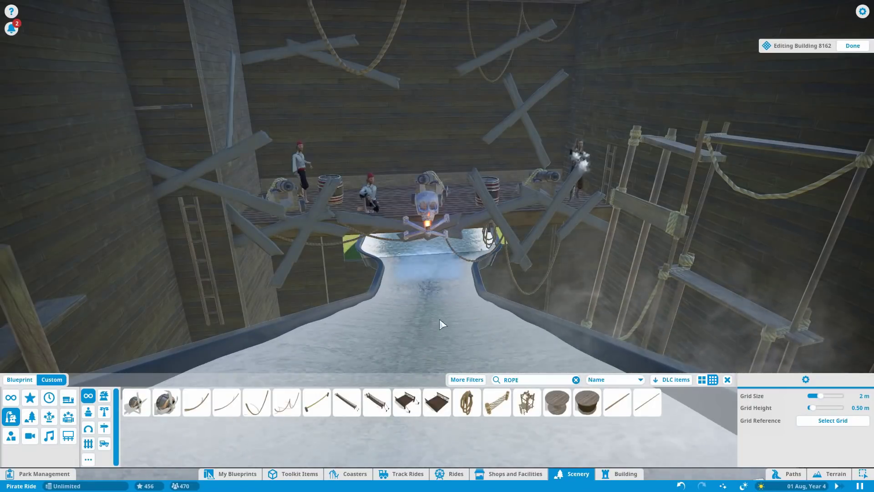
# Stand Lighting Scaffold 8m supports beside the flume and add Huge Explosion and Fire Medium special effects around the cannon scene.
pyautogui.click(410, 424)
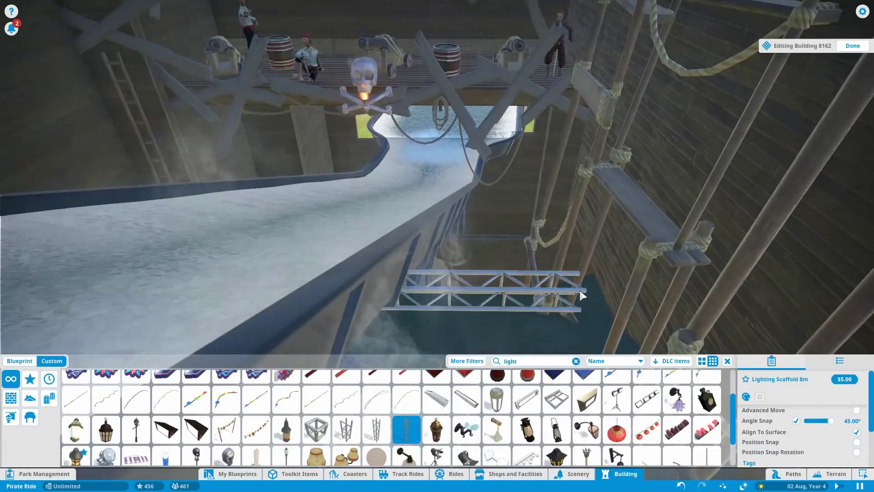
pyautogui.moveTo(558, 246); pyautogui.dragTo(480, 319)
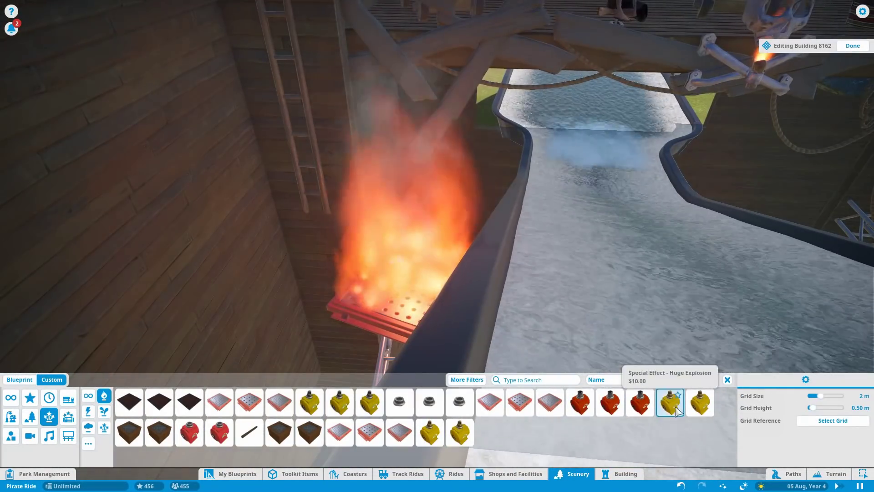
pyautogui.click(678, 411)
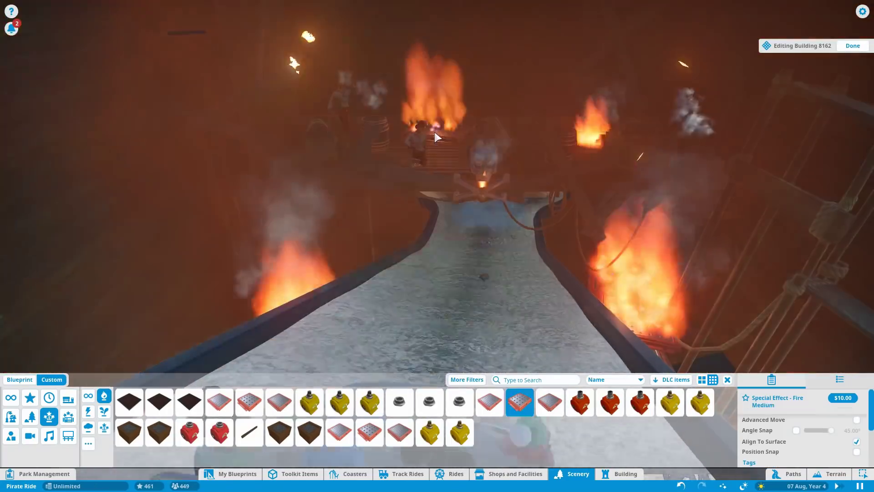
pyautogui.click(450, 137)
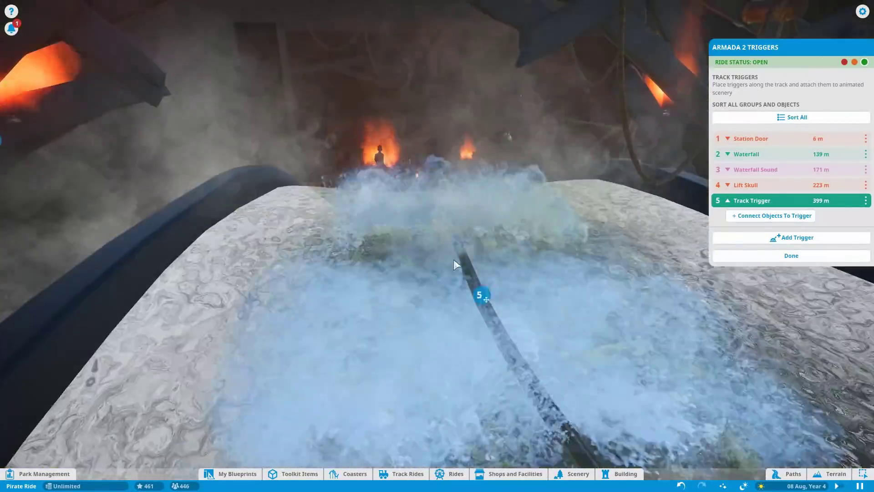
# Connect the cannons, barrels, fires and explosions to Armada 2's new track trigger with 1.00 s explosion delays, and finish the three-light display sequence.
pyautogui.click(782, 215)
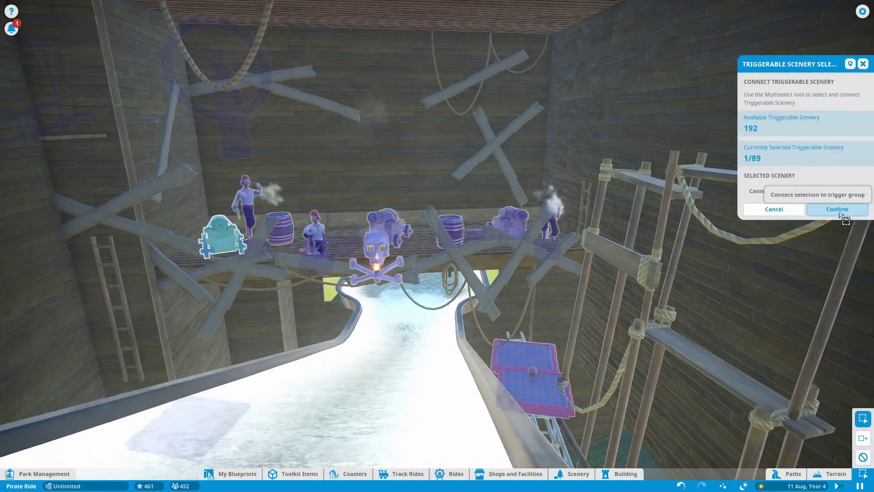
pyautogui.click(840, 210)
pyautogui.click(820, 278)
pyautogui.write('1.00 s')
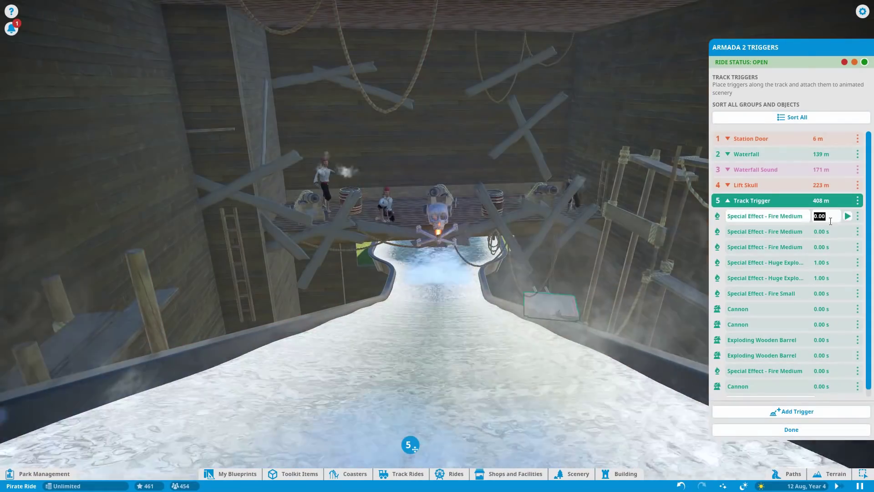
pyautogui.click(836, 244)
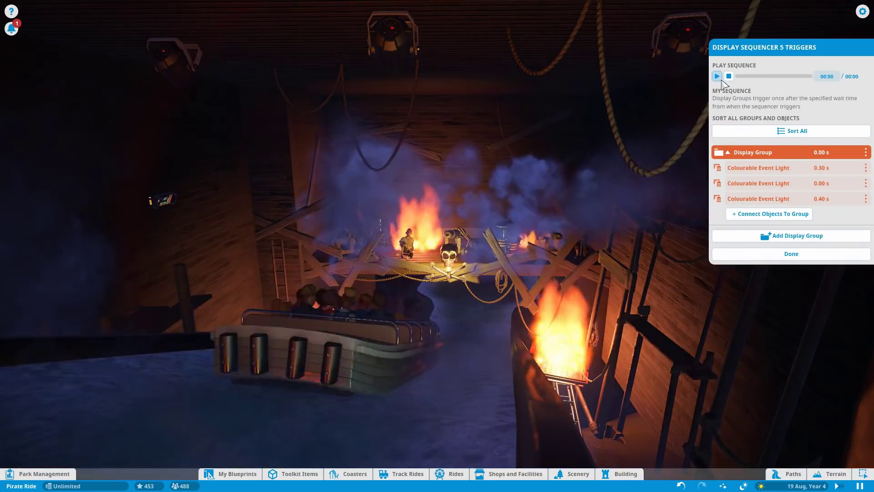
pyautogui.click(791, 254)
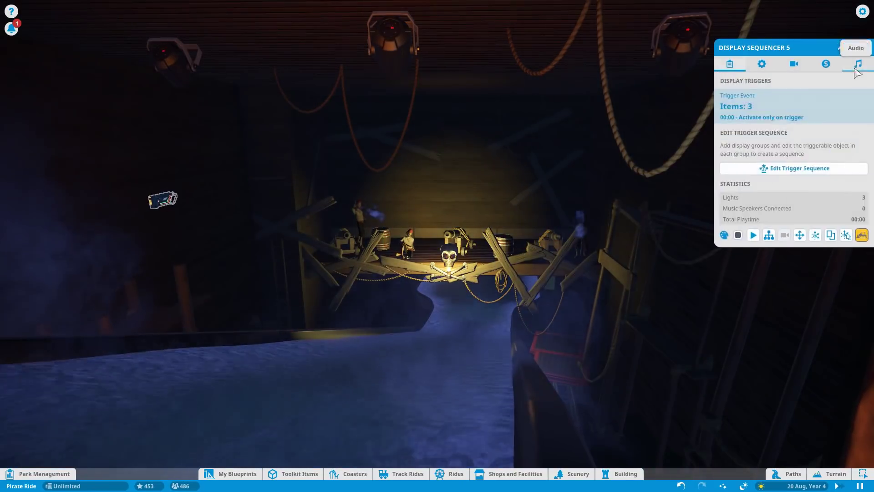
# Give the triggered park speaker the Fire sound and position a row of triggered speakers on the ground beneath the flume.
pyautogui.click(807, 340)
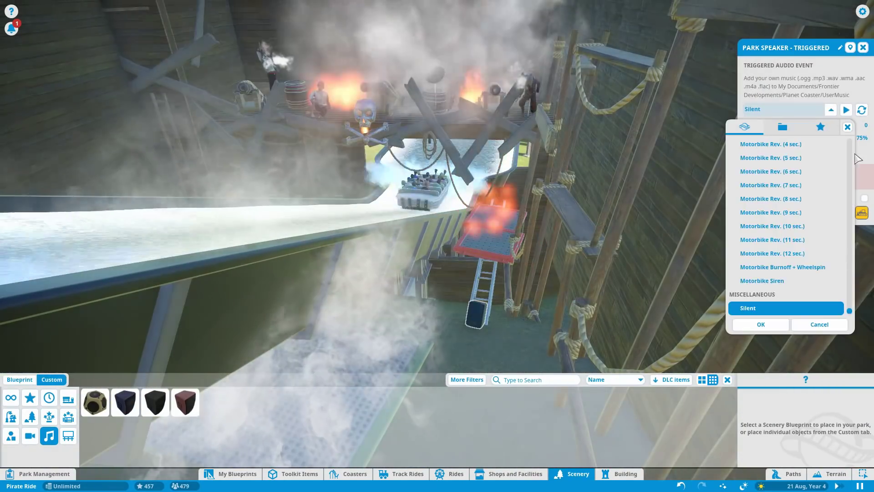
pyautogui.click(849, 174)
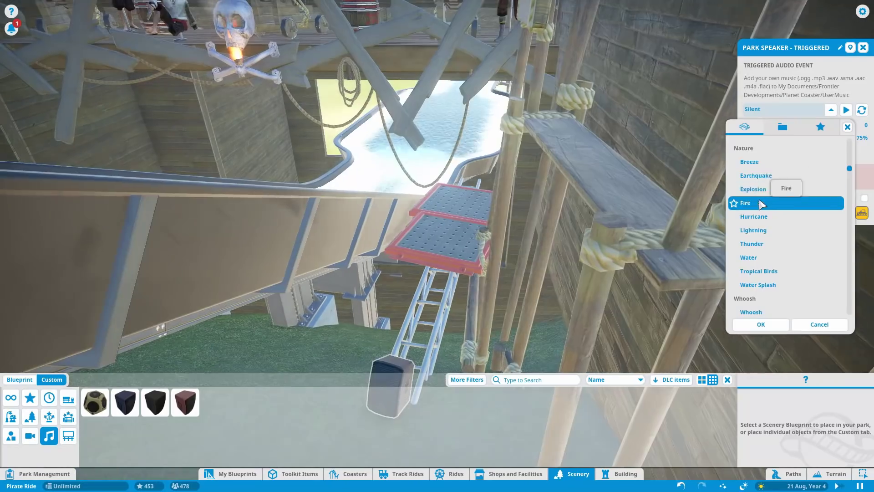
pyautogui.click(761, 324)
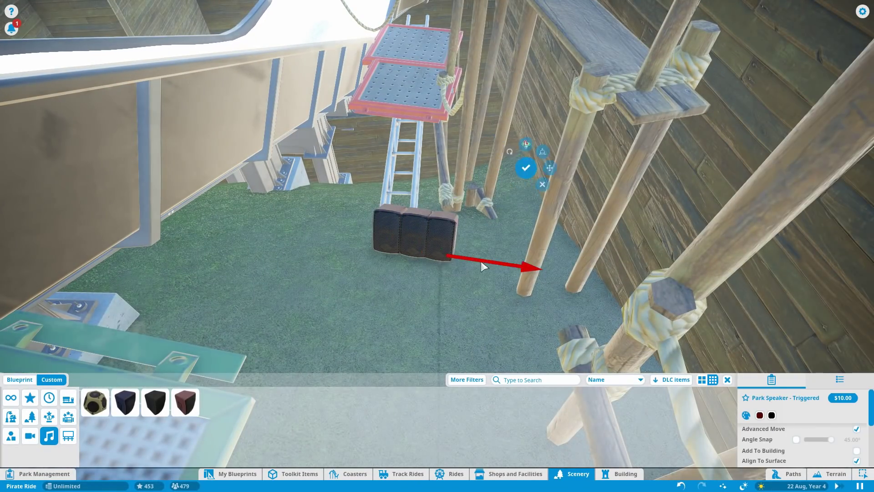
pyautogui.click(408, 232)
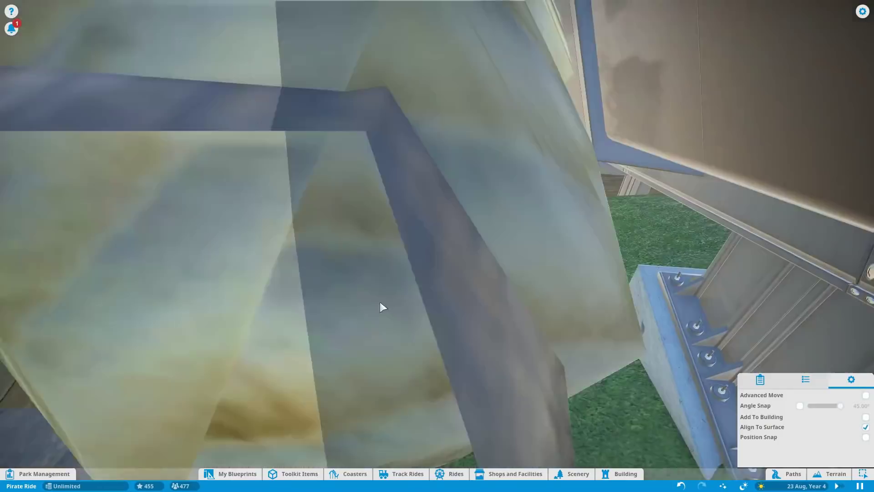
pyautogui.click(497, 271)
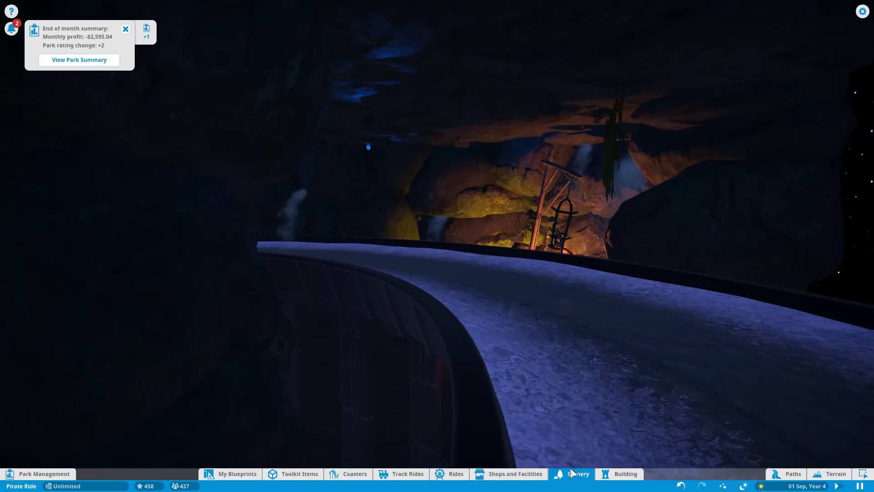
# Place a Park Speaker - Music on the ground beside the flume and set its music to The Battle of Coasterland.
pyautogui.click(573, 473)
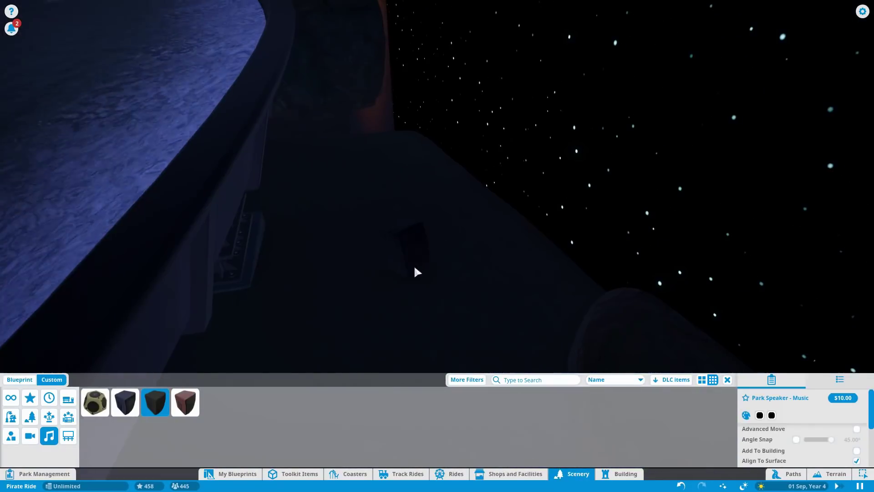
pyautogui.click(483, 263)
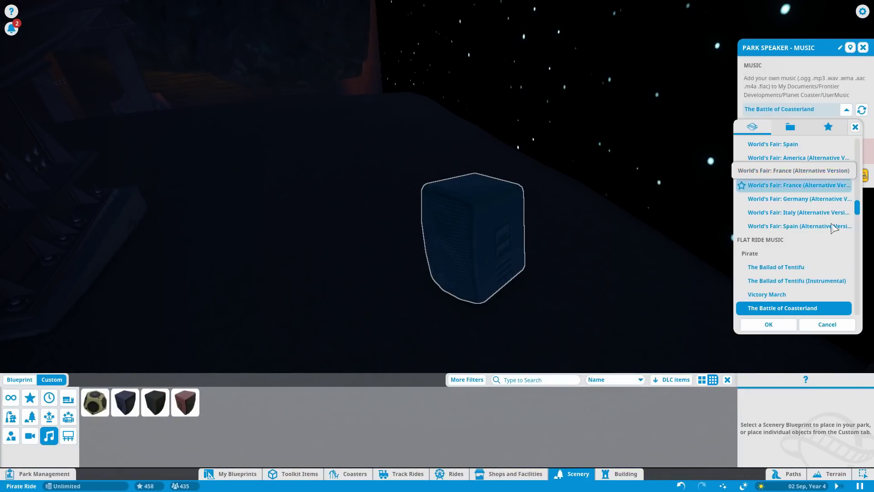
pyautogui.press('m')
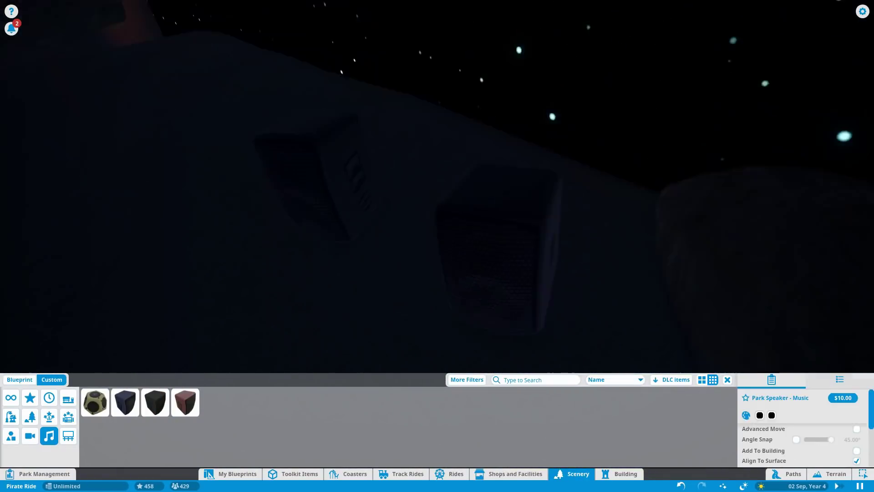
# Place copies of the paired music speakers on the ground at further spots along the flume's curves.
pyautogui.scroll(-5, 525, 270)
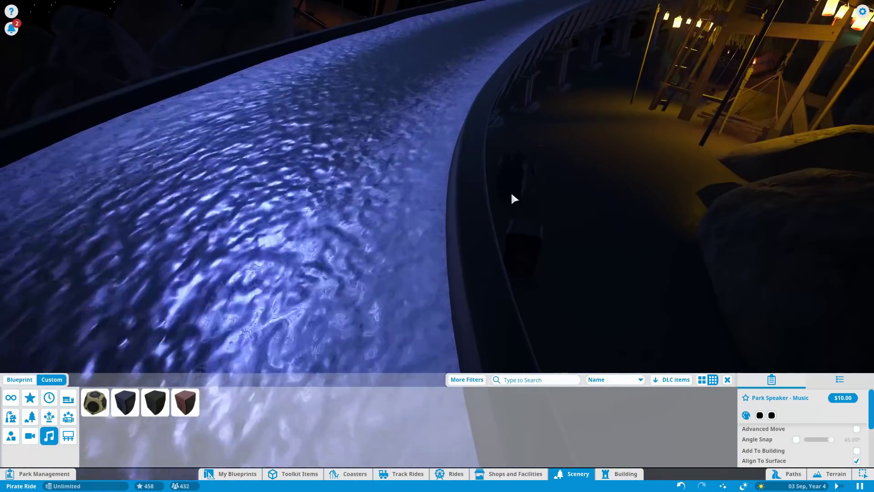
pyautogui.press('q')
pyautogui.press('q')
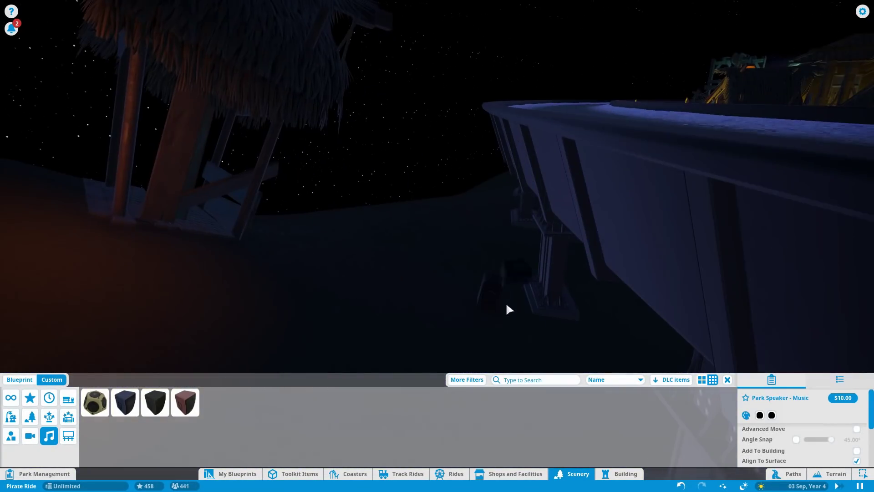
pyautogui.click(518, 331)
pyautogui.press('m')
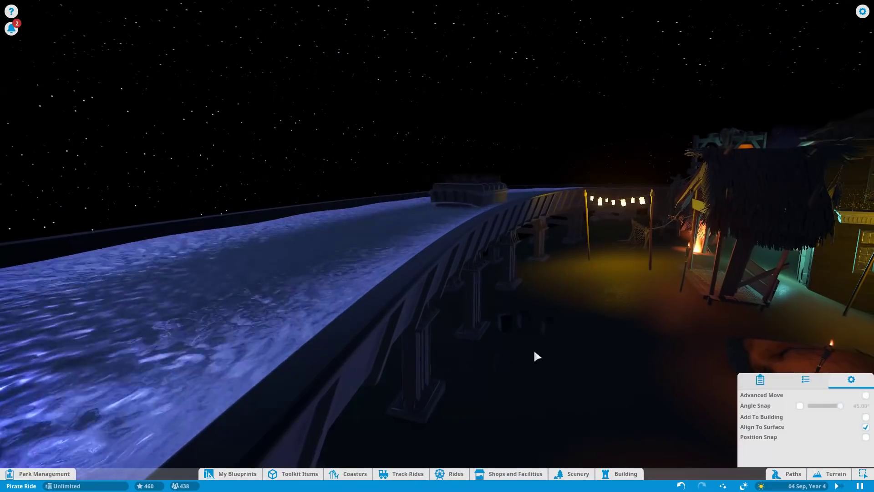
pyautogui.press('q')
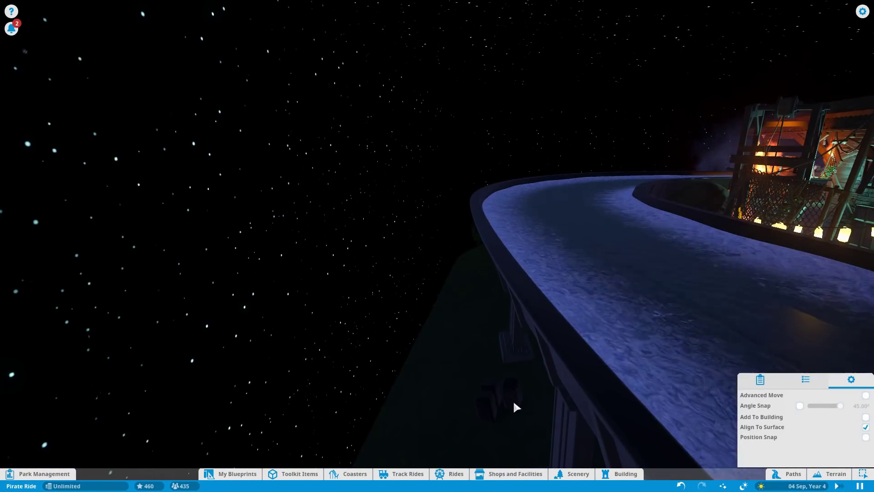
pyautogui.press('q')
pyautogui.press('w')
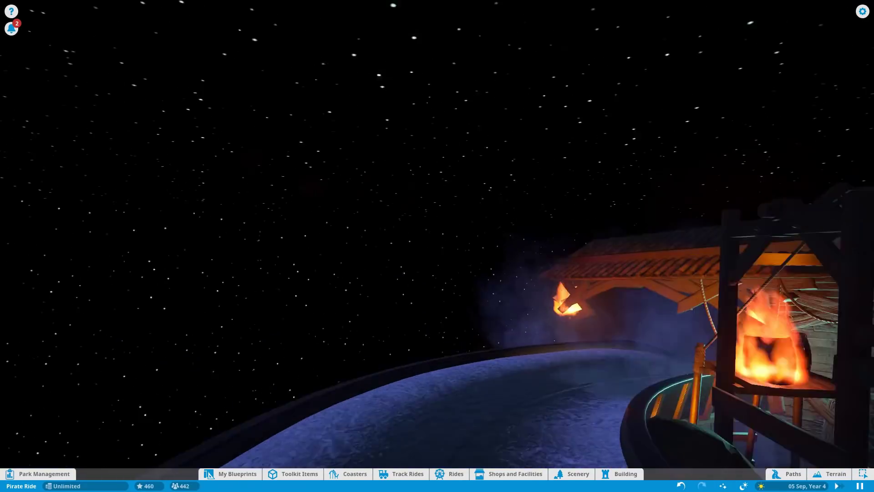
pyautogui.press('w')
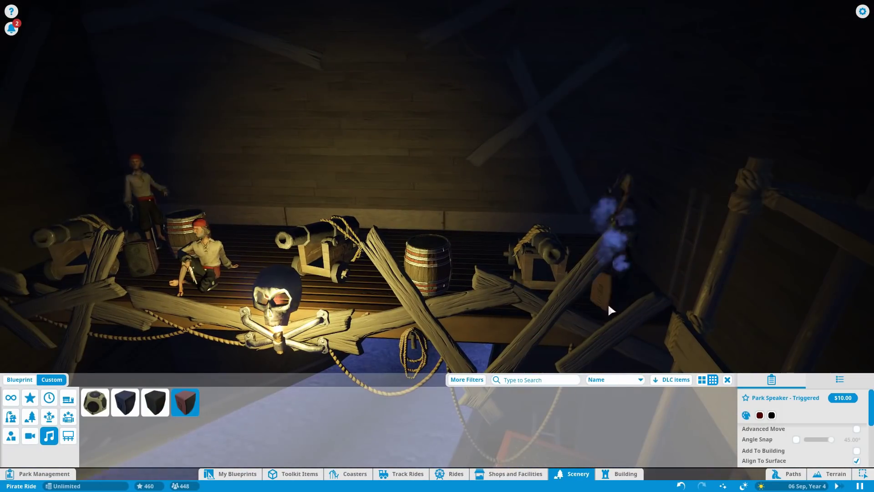
# Place Park Speaker - Triggered units beside the pirates on the ledge and assign the Pirate shouts 'Fire!' sound at 100% volume.
pyautogui.click(609, 307)
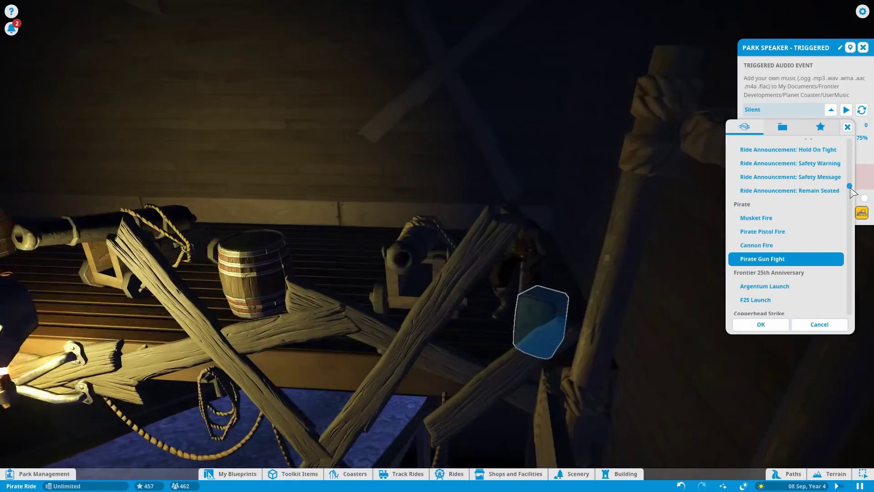
pyautogui.moveTo(850, 185); pyautogui.dragTo(851, 229)
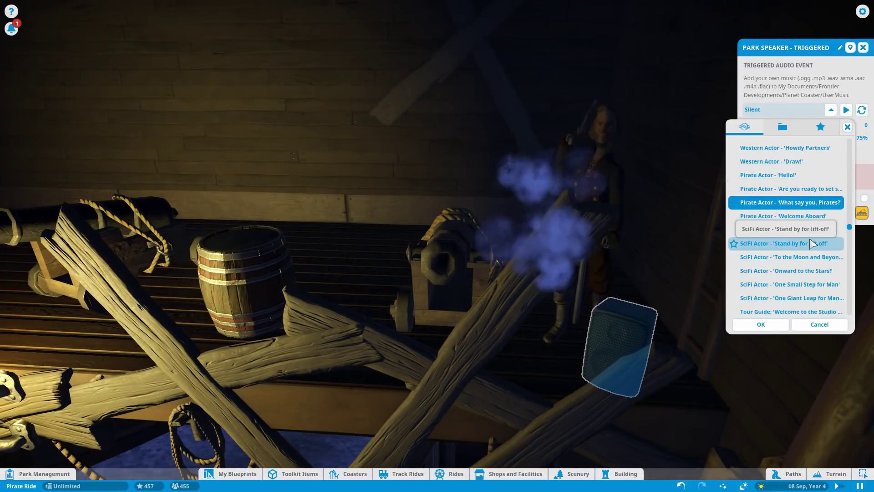
pyautogui.doubleClick(805, 174)
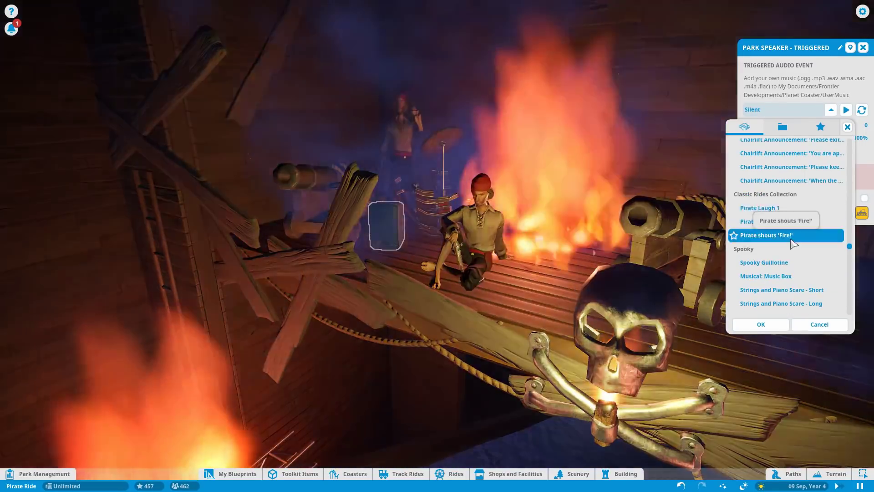
pyautogui.click(760, 324)
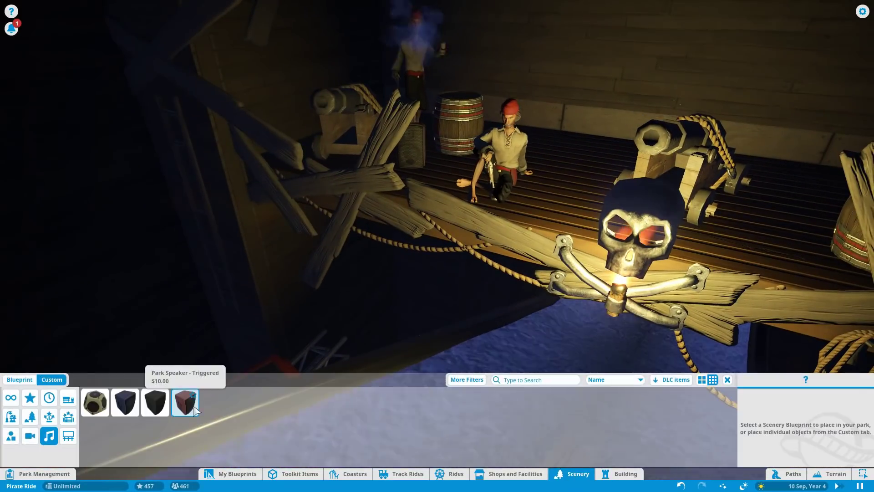
# Place another Park Speaker - Triggered on the wall below the ledge and choose its triggered audio event with volume at 100%.
pyautogui.click(195, 409)
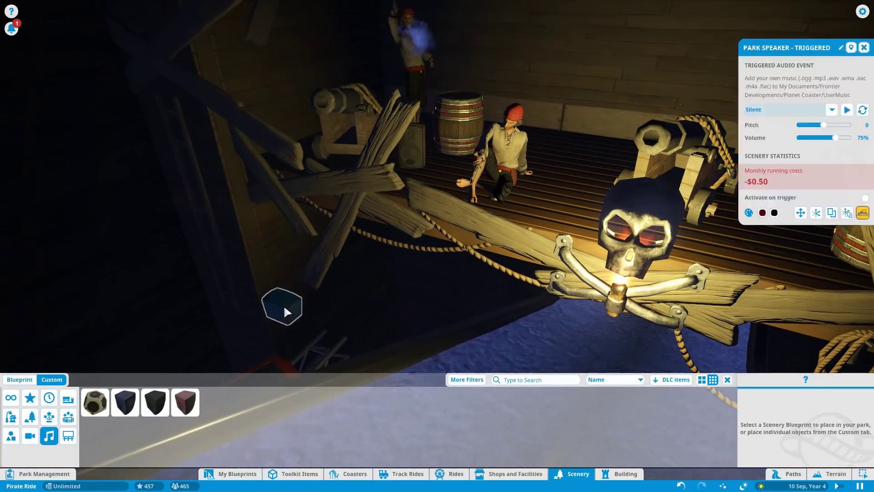
pyautogui.click(337, 275)
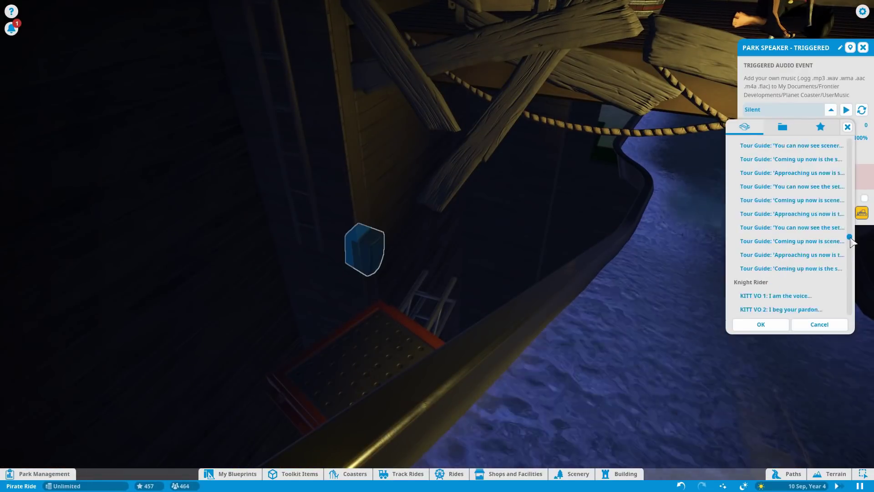
pyautogui.doubleClick(782, 251)
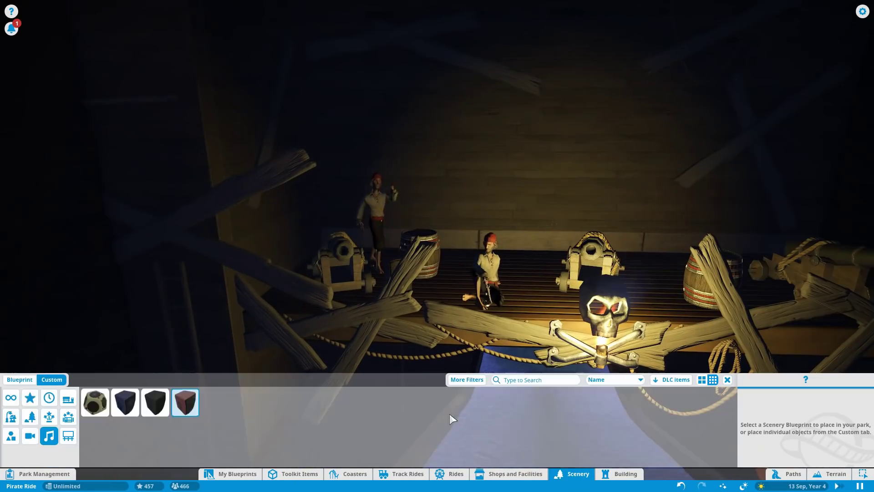
# Connect speakers and Boxlights to the 404 m trigger, delaying Pirate Cover Shot, one speaker and one Boxlight by 2.00 s.
pyautogui.click(11, 417)
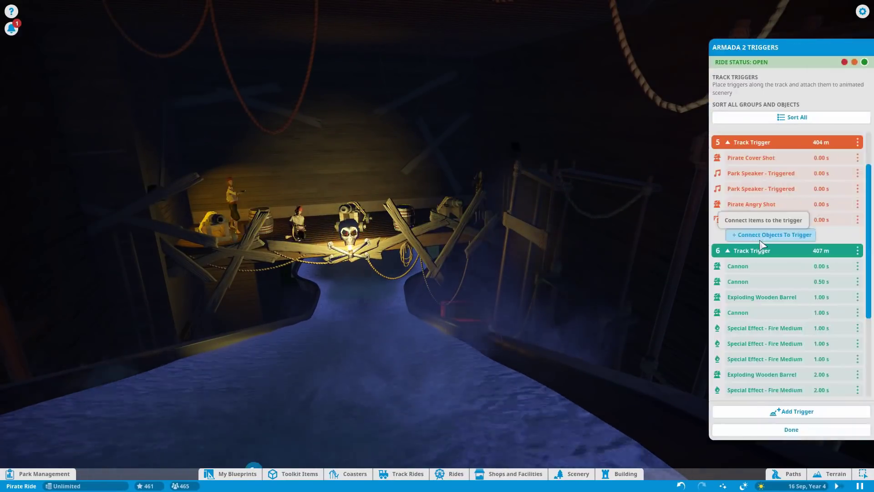
pyautogui.click(774, 219)
pyautogui.click(857, 219)
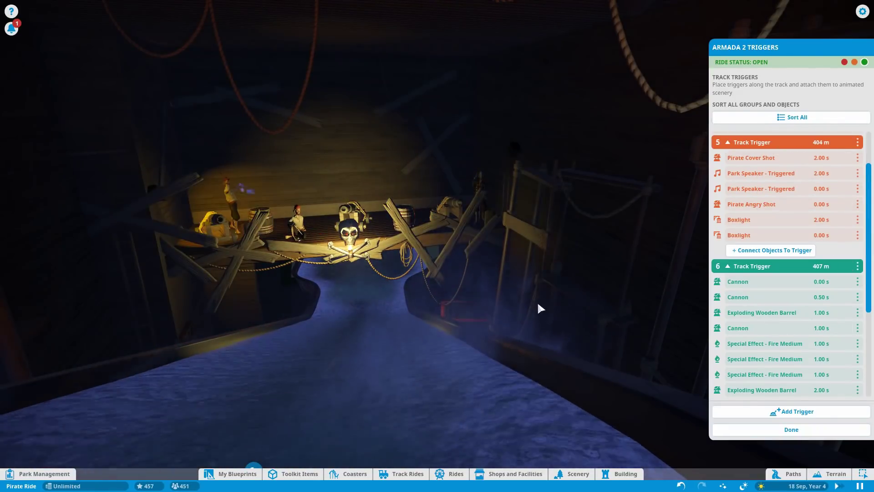
# Duplicate Pirate Angry Shot and Pirate Cover Shot in the 404 m trigger, with delays of 4.00 s and 6.00 s for the copies.
pyautogui.click(858, 204)
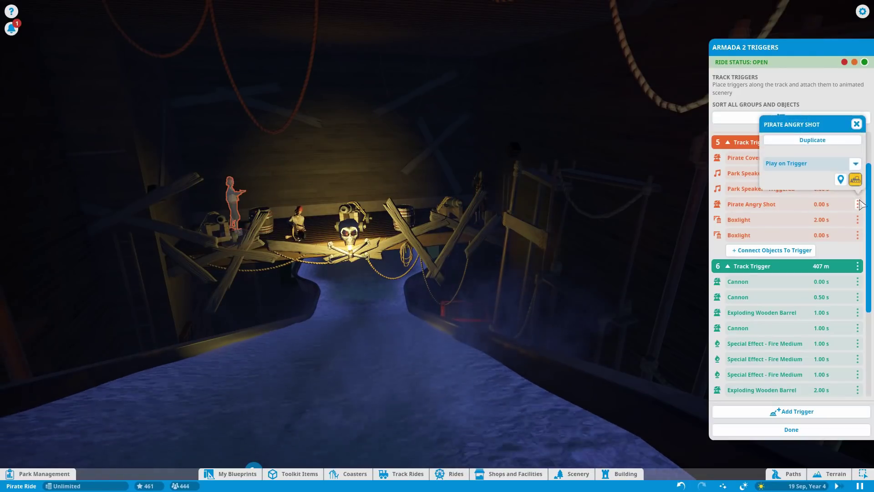
pyautogui.click(812, 137)
pyautogui.click(813, 93)
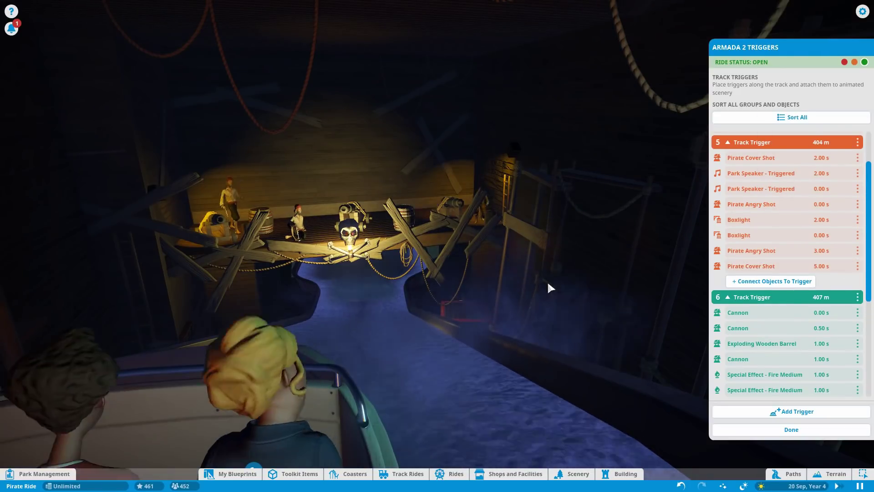
pyautogui.click(822, 250)
pyautogui.write('4')
pyautogui.press('Tab')
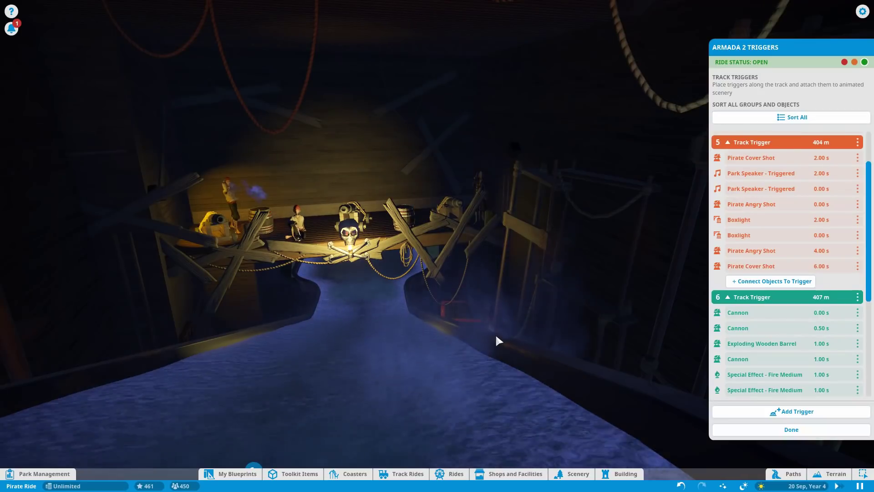
pyautogui.press('Escape')
# Set the last three triggered speakers of Armada 2's 407 m trigger to 4.00 s and connect the ledge's skull to it.
pyautogui.click(476, 210)
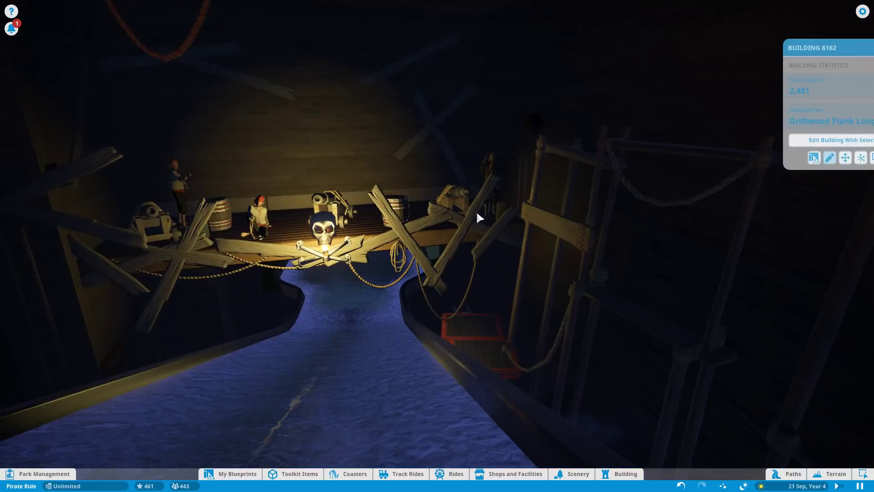
pyautogui.click(479, 218)
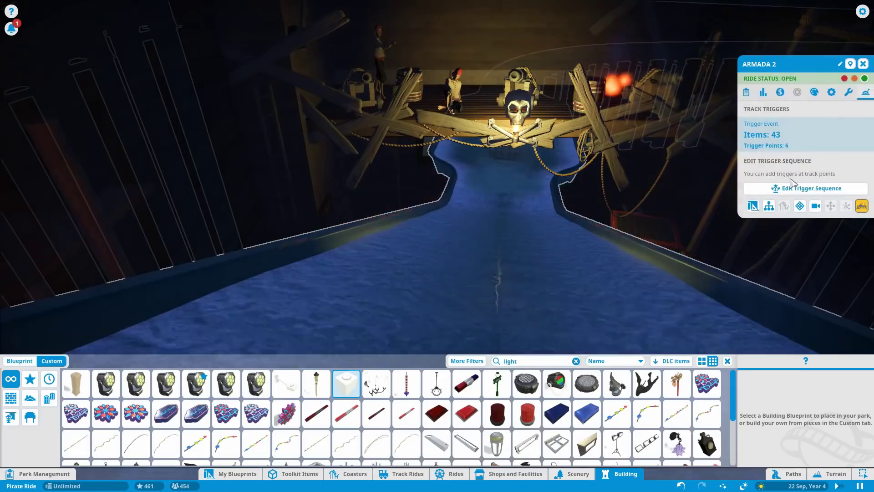
pyautogui.click(791, 188)
pyautogui.scroll(-5, 791, 184)
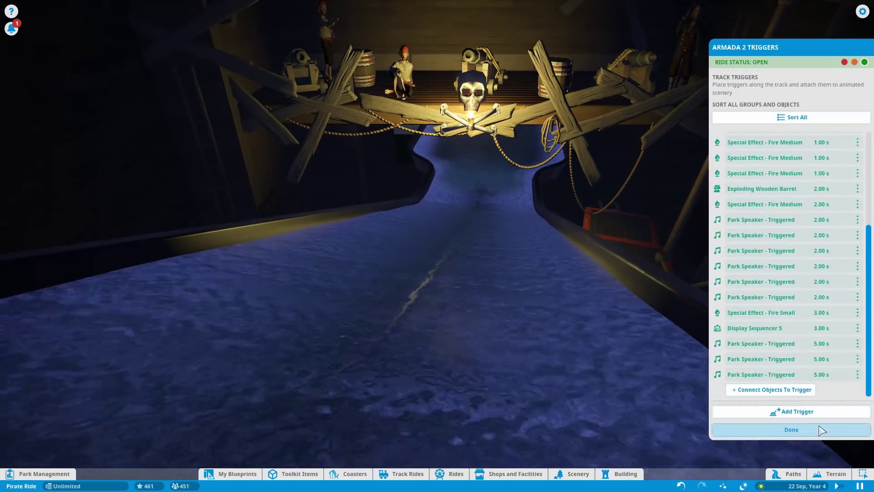
pyautogui.click(822, 430)
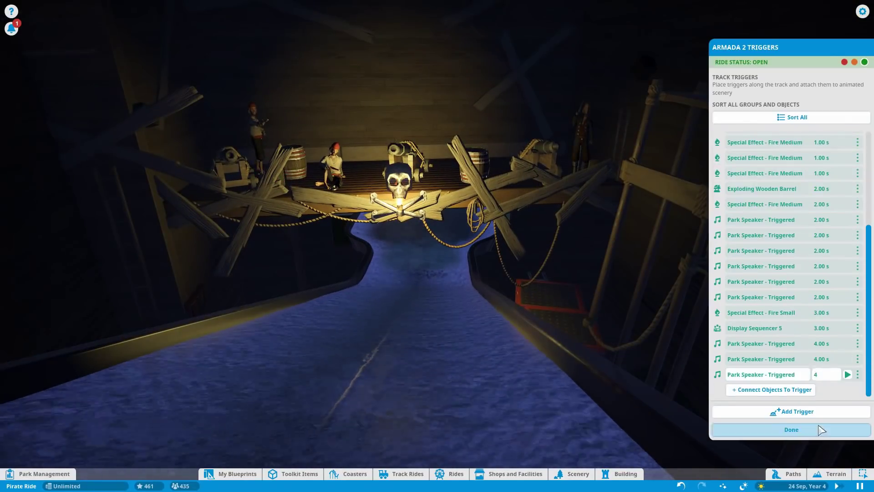
pyautogui.click(821, 430)
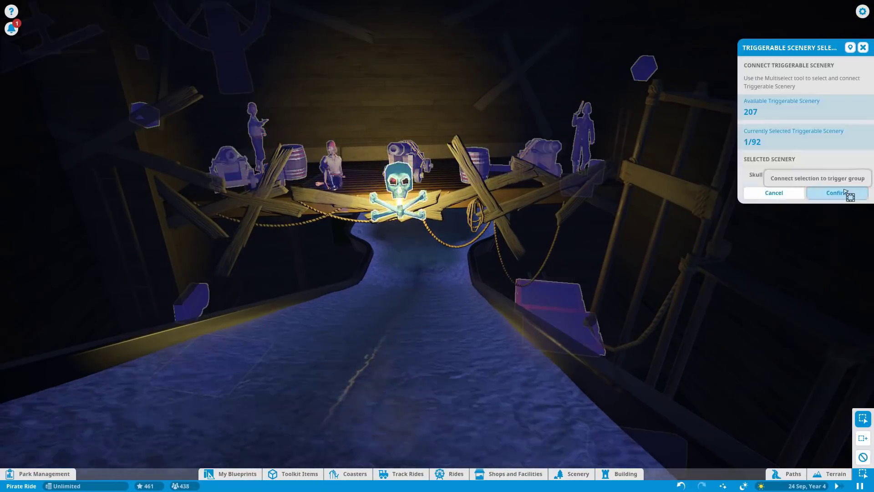
pyautogui.click(835, 192)
pyautogui.click(821, 340)
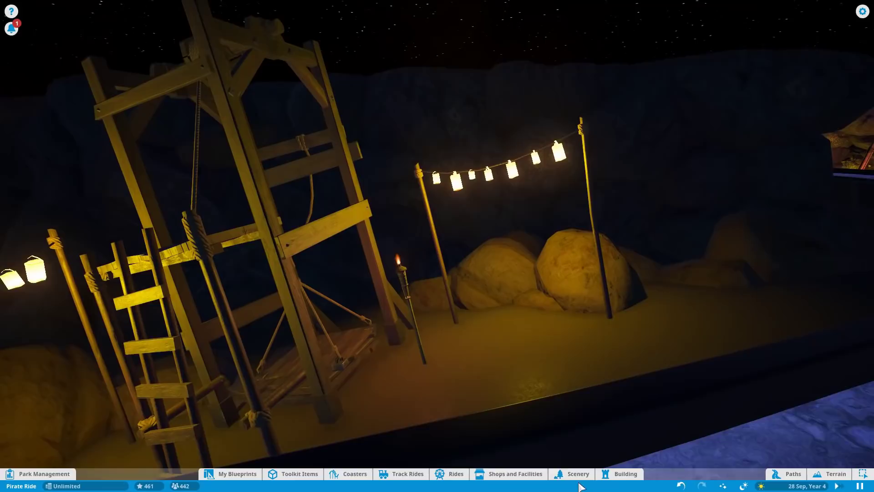
# Find the pirate scenery and place an Idle Pirate on the sand beside the roped mast near the thatched hut.
pyautogui.click(572, 473)
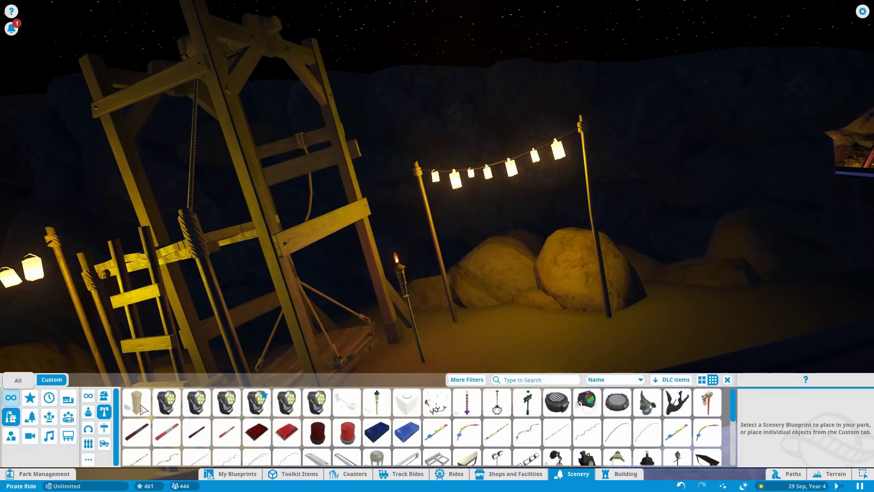
pyautogui.click(317, 433)
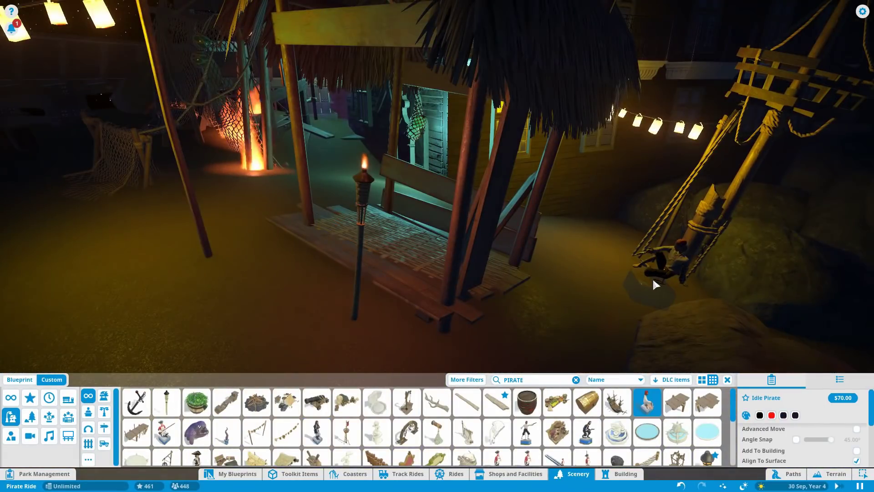
pyautogui.click(651, 277)
pyautogui.rightClick(646, 283)
# Place a Pirate Lookout figure beside the tiki torch near the anchor and rocks.
pyautogui.scroll(-1, 208, 425)
pyautogui.scroll(-1, 208, 425)
pyautogui.click(196, 439)
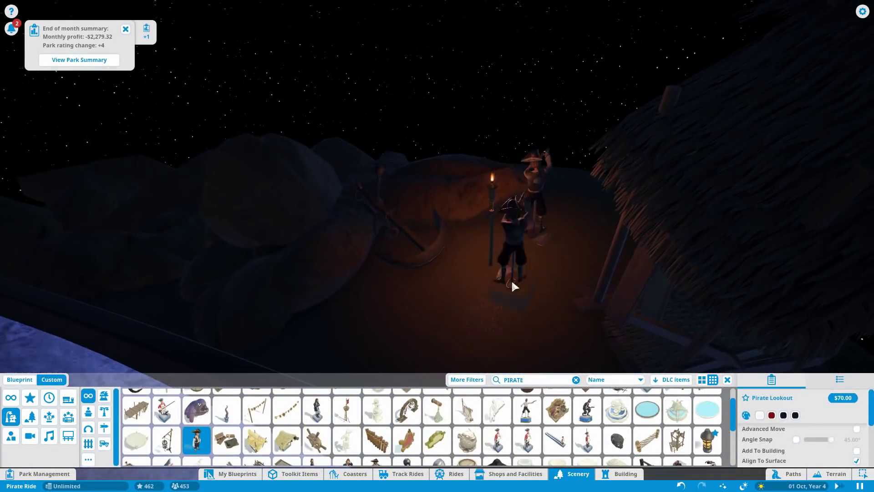
pyautogui.rightClick(512, 282)
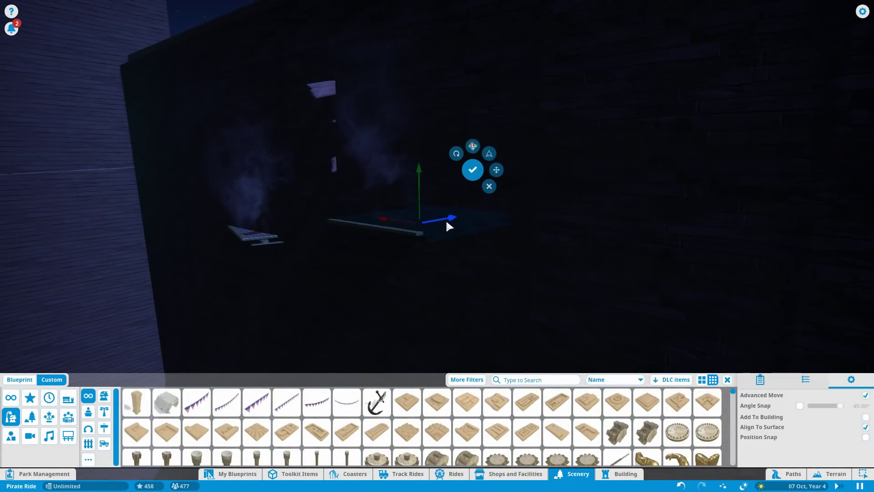
# Rotate and position a scenery piece against the dark building wall using Advanced Move.
pyautogui.click(257, 246)
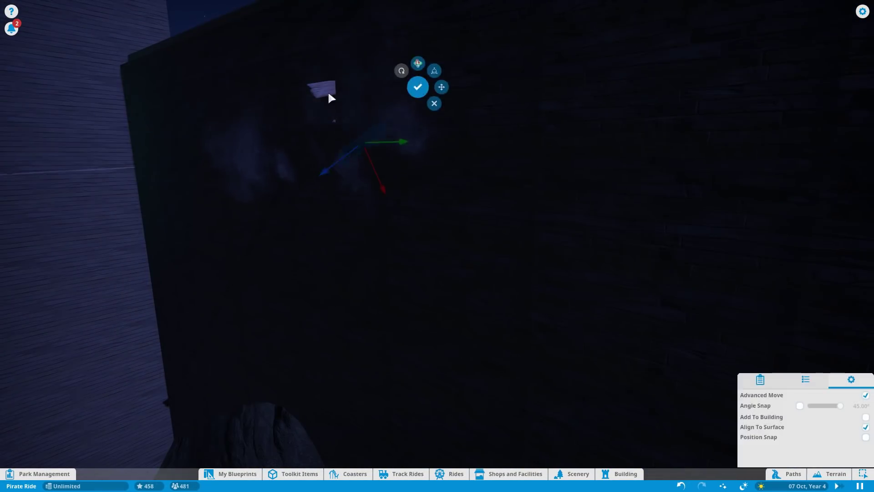